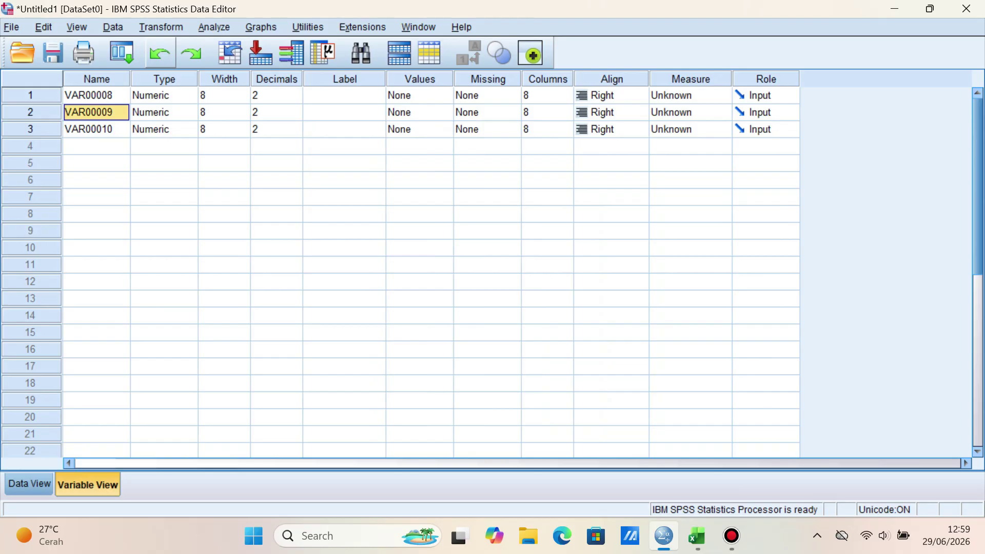
- Rename the three variables X, Y and Z in row order
{"action": "left_click", "coordinate": [96, 95]}
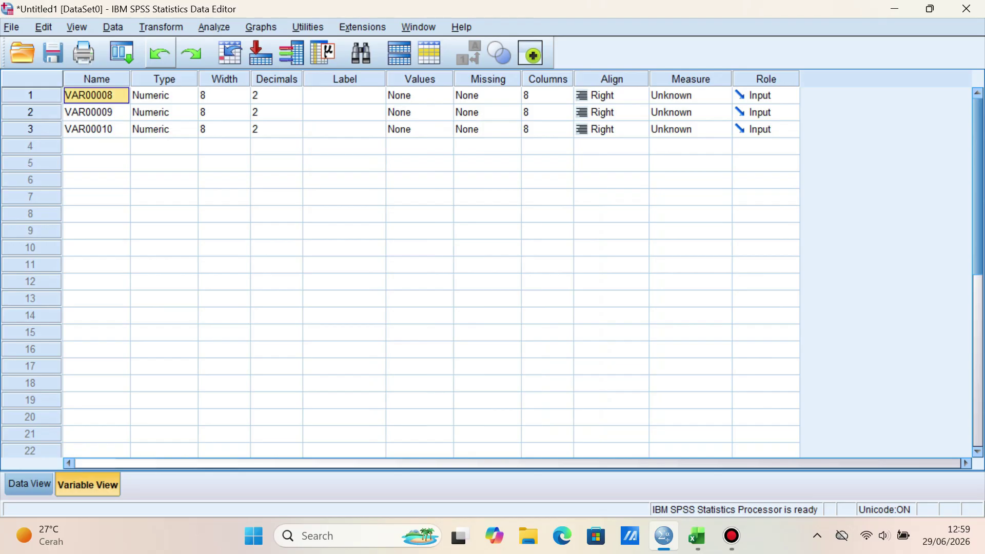
{"action": "type", "text": "X"}
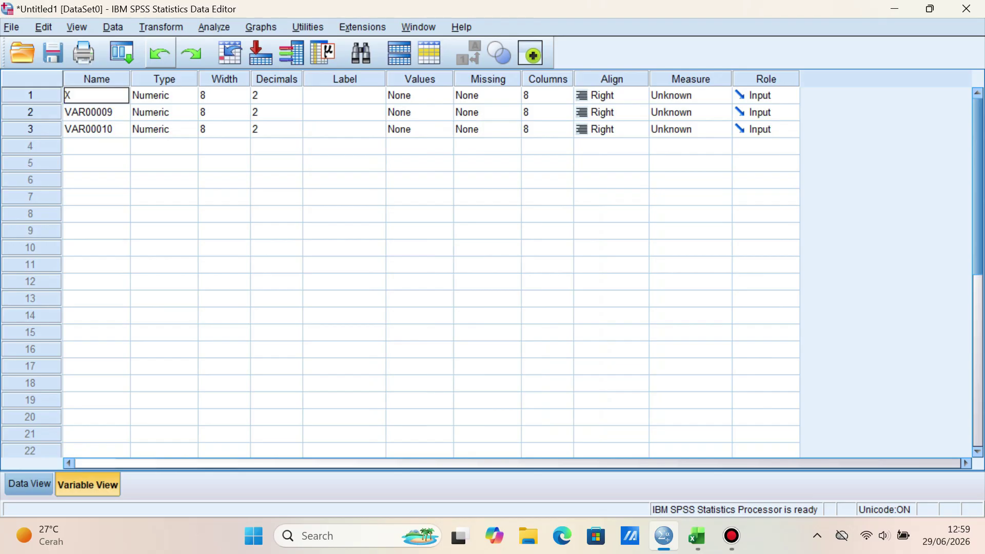
{"action": "key", "text": "Return"}
{"action": "type", "text": "Y"}
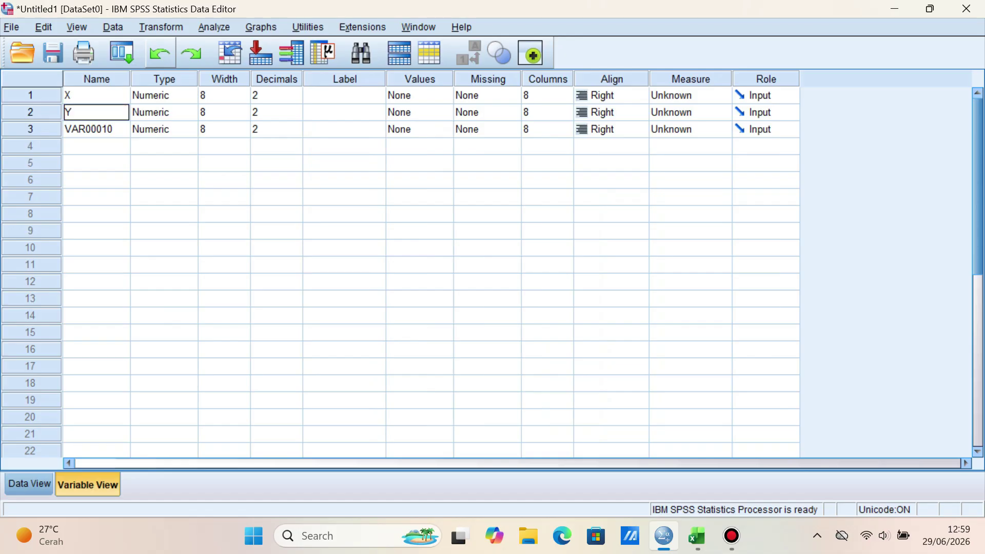
{"action": "key", "text": "Return"}
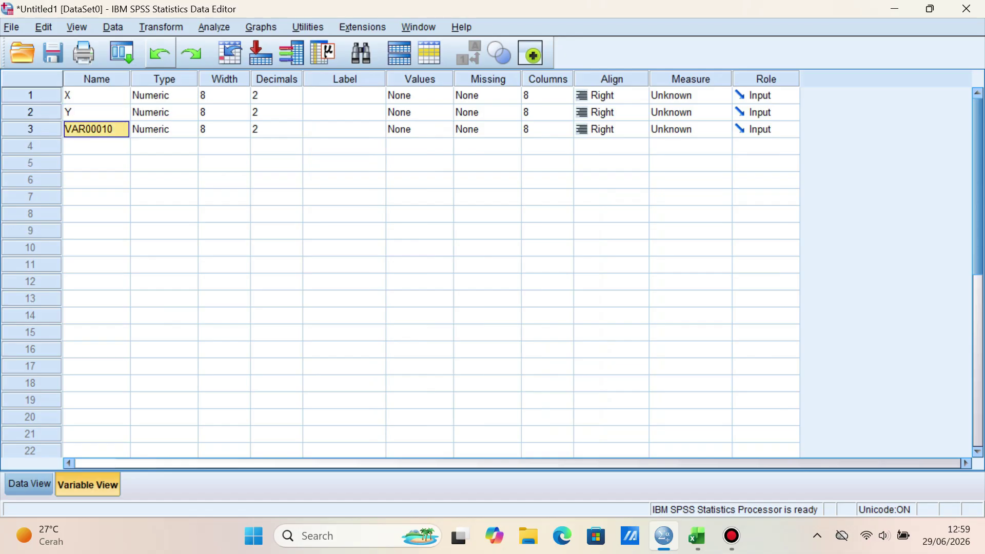
{"action": "type", "text": "Z"}
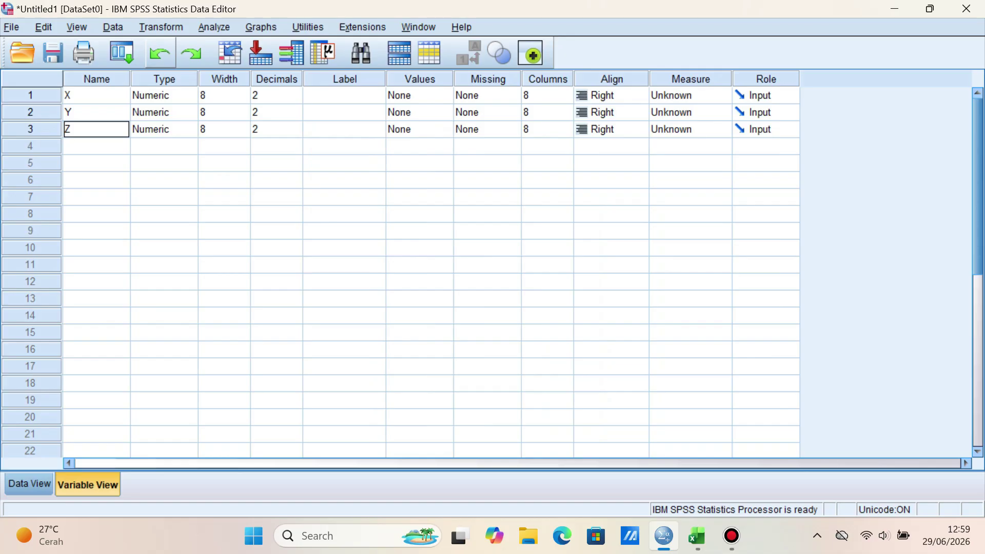
- Set the number of decimals for variable X to 0
{"action": "left_click", "coordinate": [272, 96]}
{"action": "left_click", "coordinate": [260, 96]}
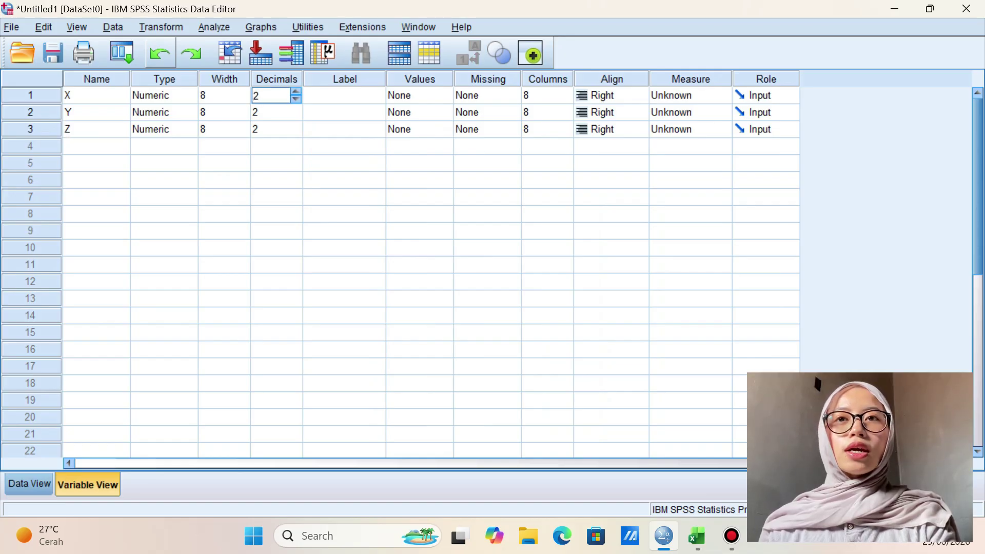
{"action": "key", "text": "BackSpace"}
{"action": "type", "text": "0"}
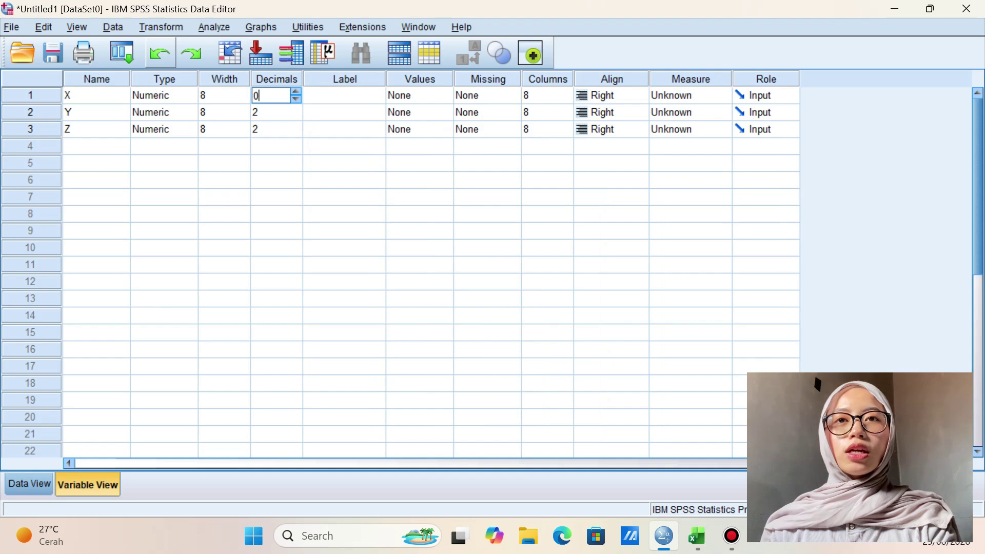
{"action": "left_click", "coordinate": [276, 112]}
{"action": "left_click", "coordinate": [343, 112]}
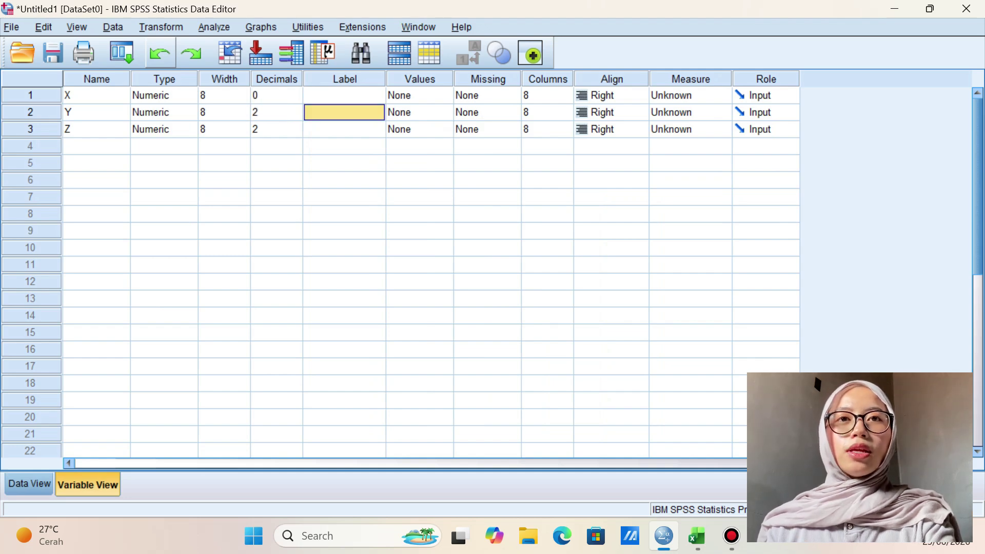
{"action": "left_click", "coordinate": [344, 129]}
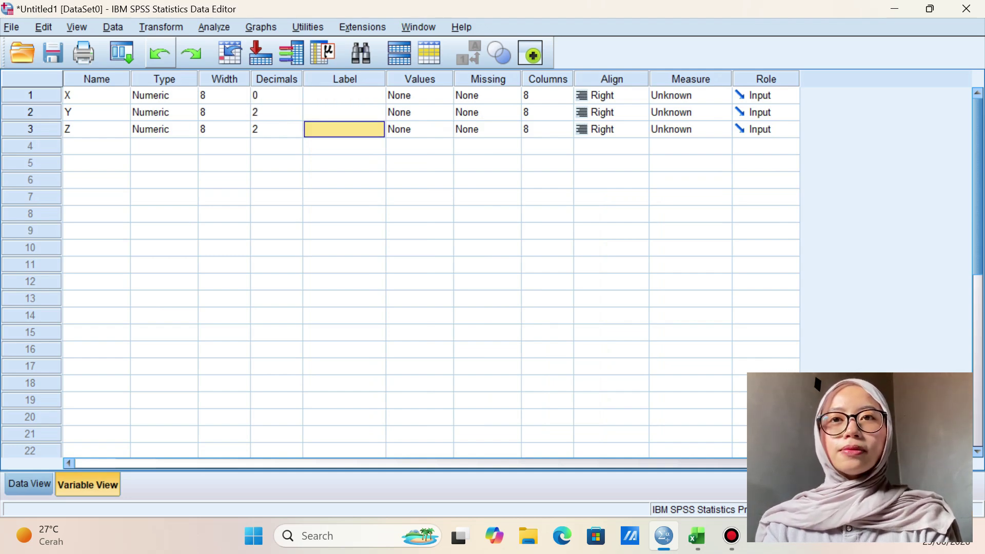
- Set the number of decimals for variables Y and Z to 0
{"action": "left_click", "coordinate": [272, 146]}
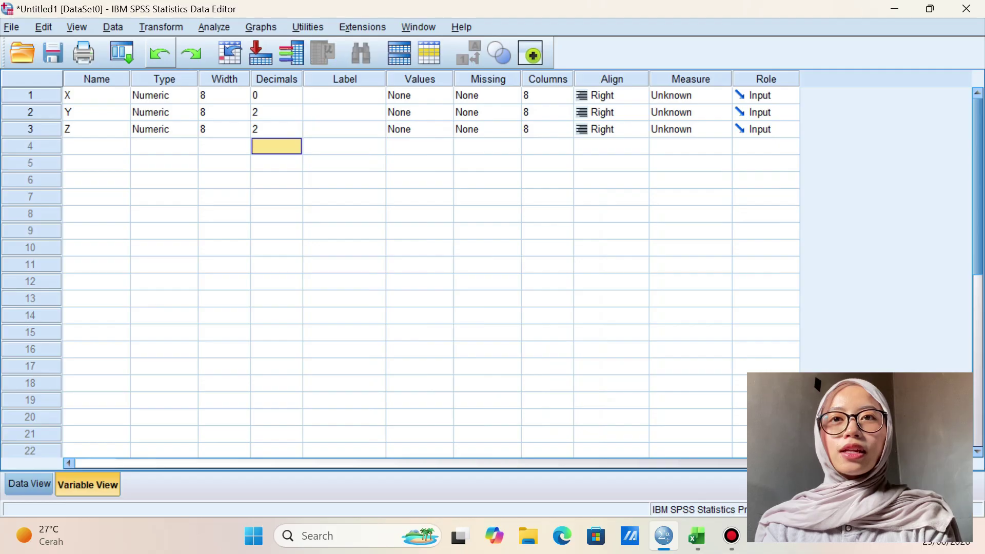
{"action": "left_click", "coordinate": [272, 145]}
{"action": "left_click", "coordinate": [272, 129]}
{"action": "left_click", "coordinate": [272, 112]}
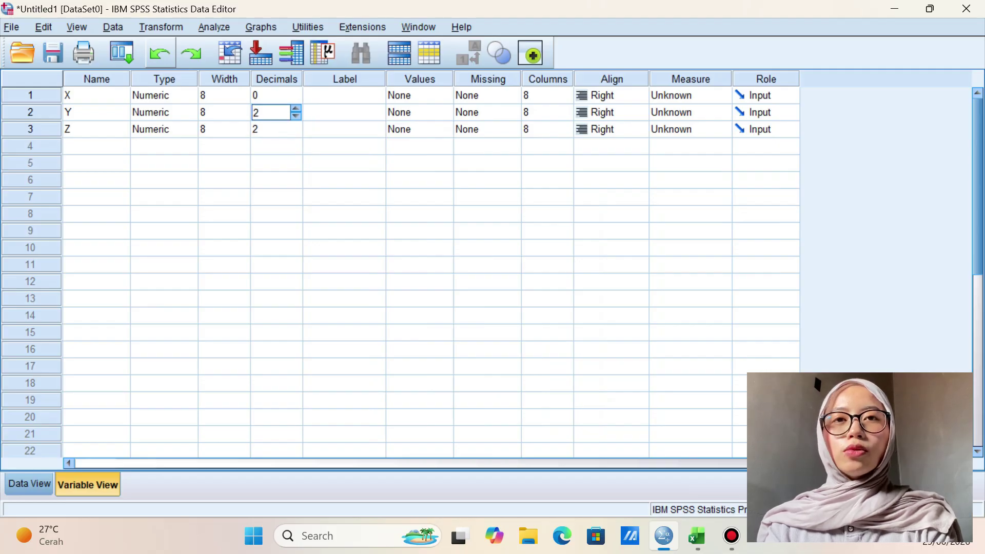
{"action": "double_click", "coordinate": [256, 112]}
{"action": "key", "text": "BackSpace"}
{"action": "type", "text": "0"}
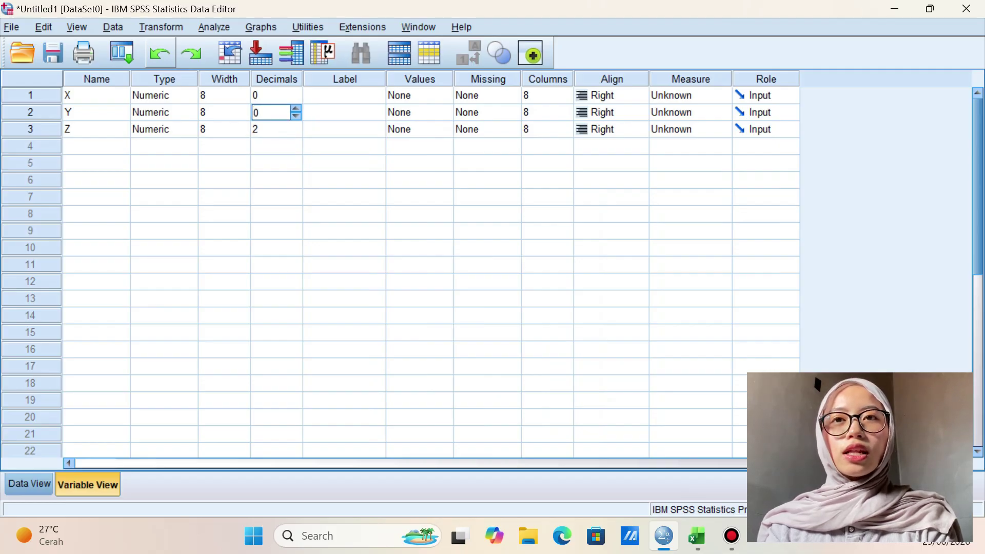
{"action": "key", "text": "Return"}
{"action": "key", "text": "shift+Home"}
{"action": "key", "text": "BackSpace"}
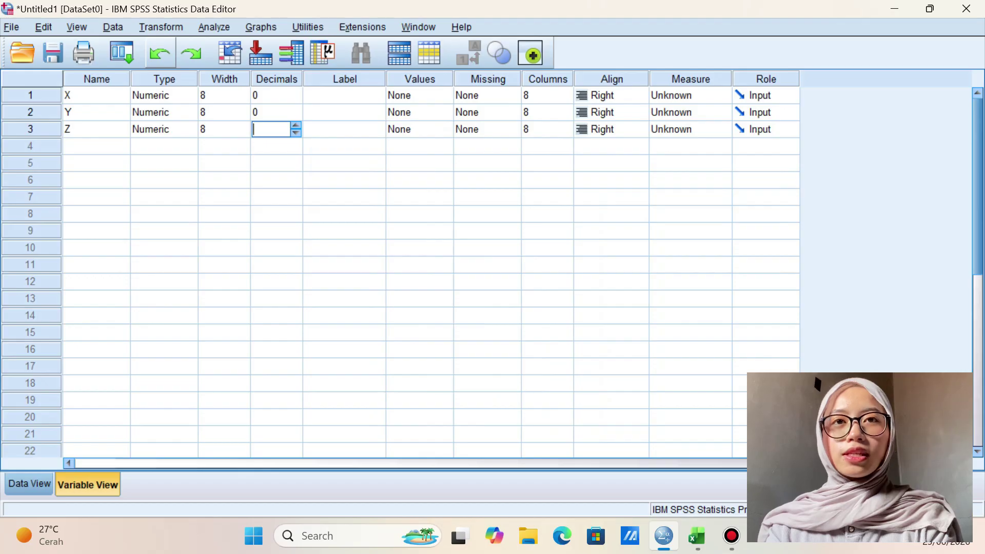
- Give variable X the label "Budaya Organisasi"
{"action": "type", "text": "Budaya"}
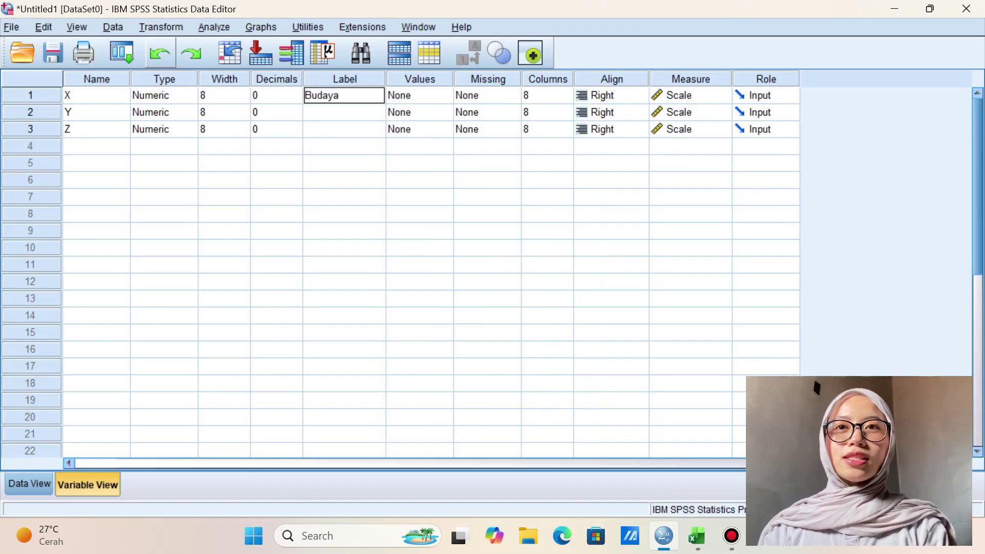
{"action": "type", "text": " Organisasi"}
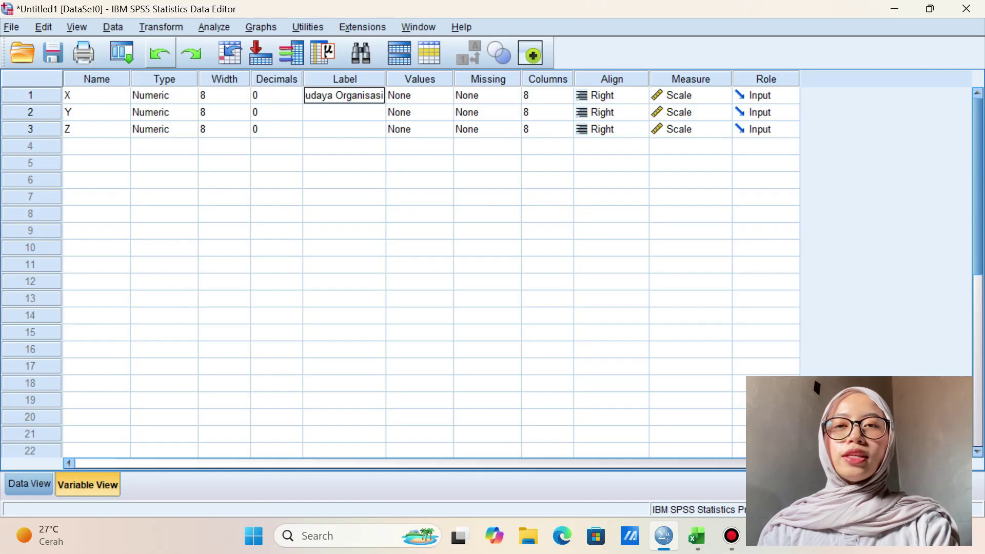
{"action": "key", "text": "Return"}
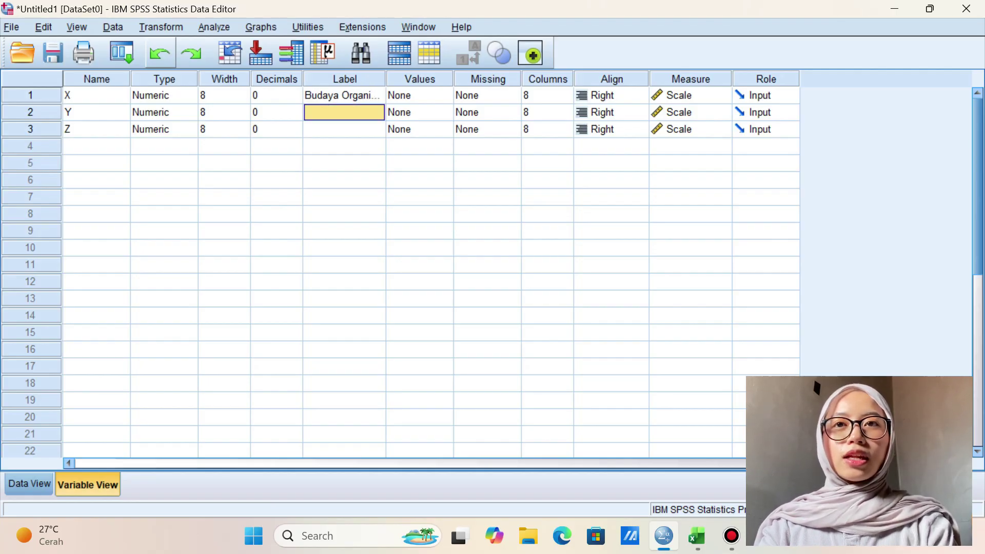
- Label variable Y "Komitmen Organisasi" and variable Z "Kinerja"
{"action": "type", "text": "Ko"}
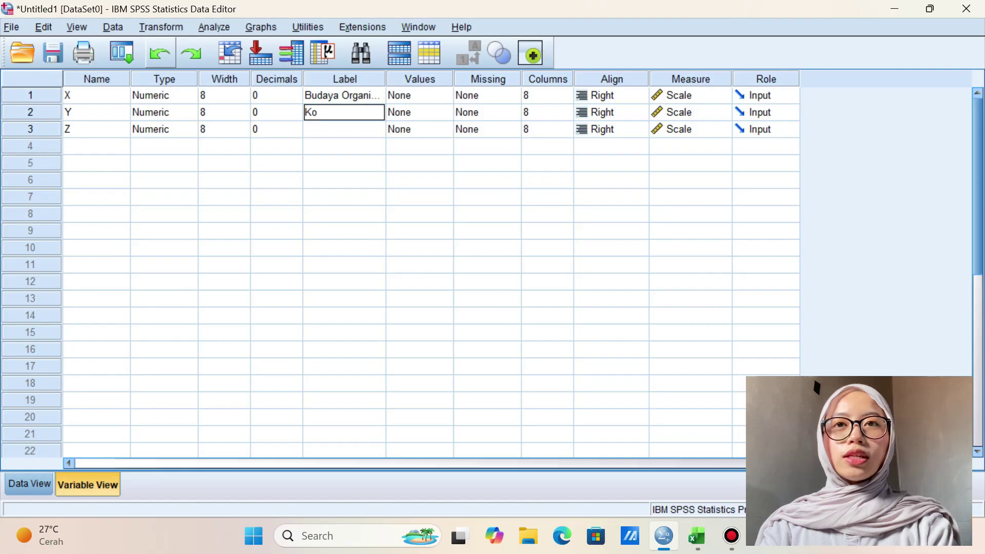
{"action": "type", "text": "mi"}
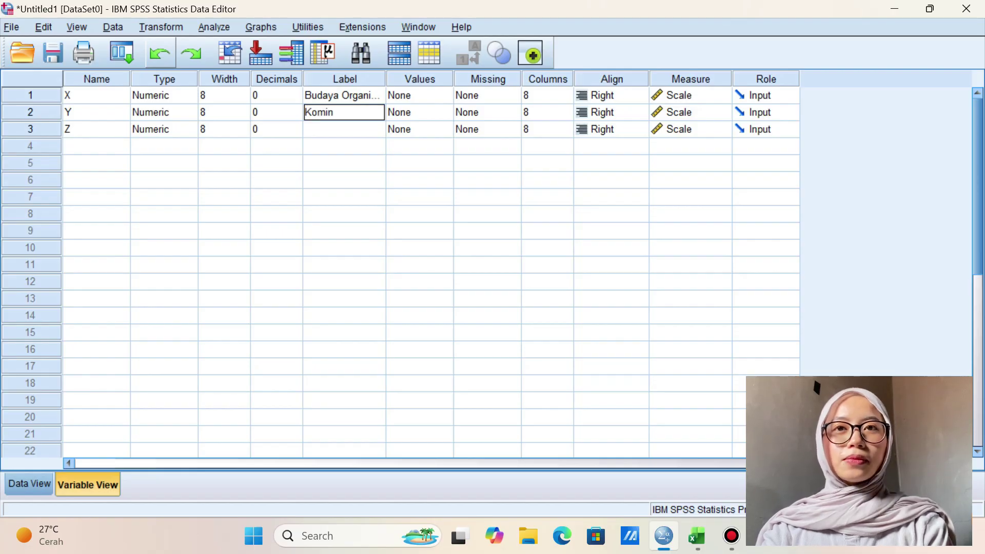
{"action": "type", "text": "tme"}
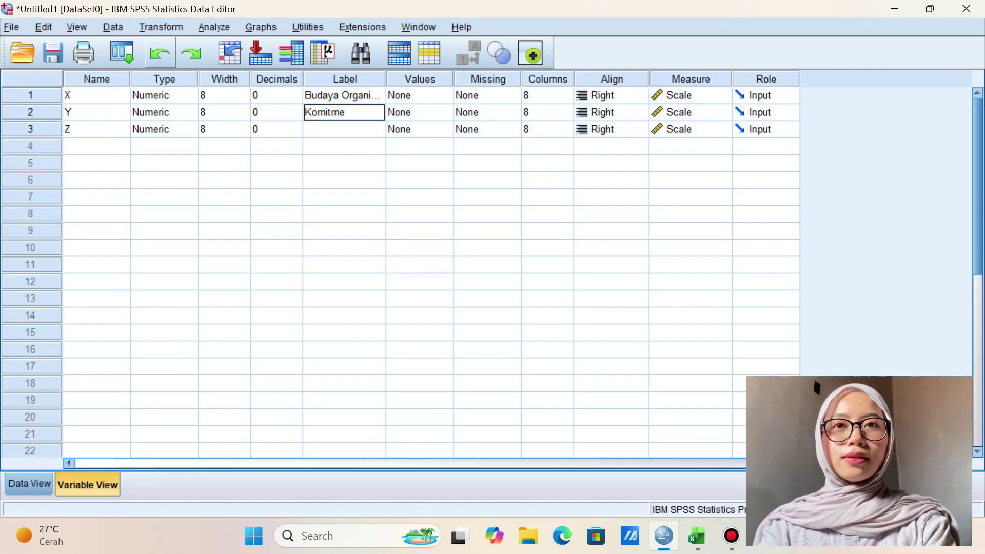
{"action": "type", "text": "n Or"}
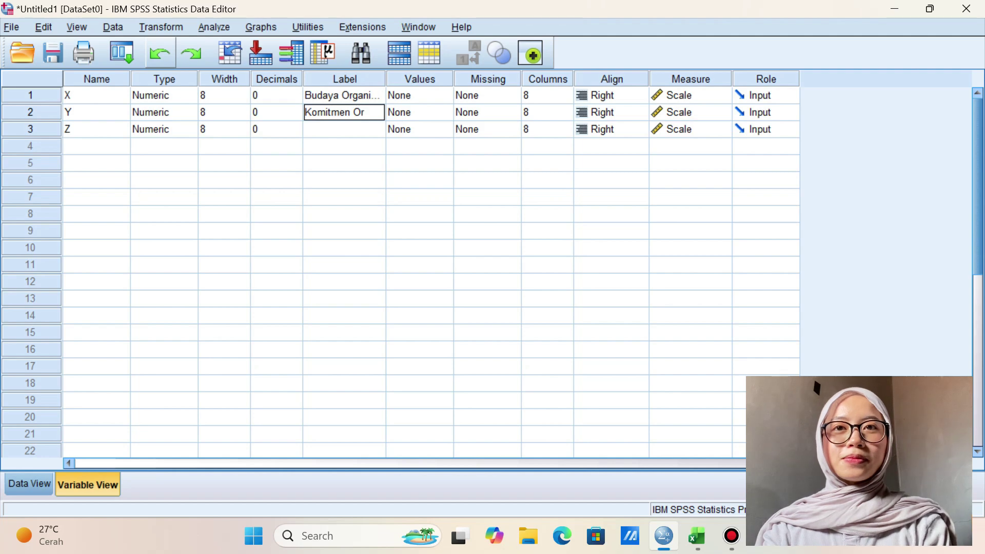
{"action": "type", "text": "ganisa"}
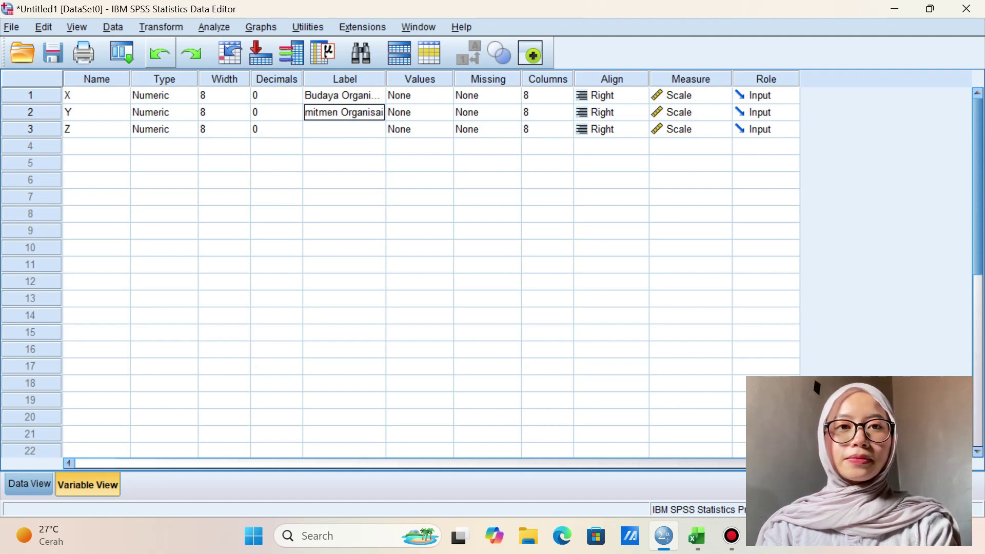
{"action": "type", "text": "i"}
{"action": "key", "text": "BackSpace"}
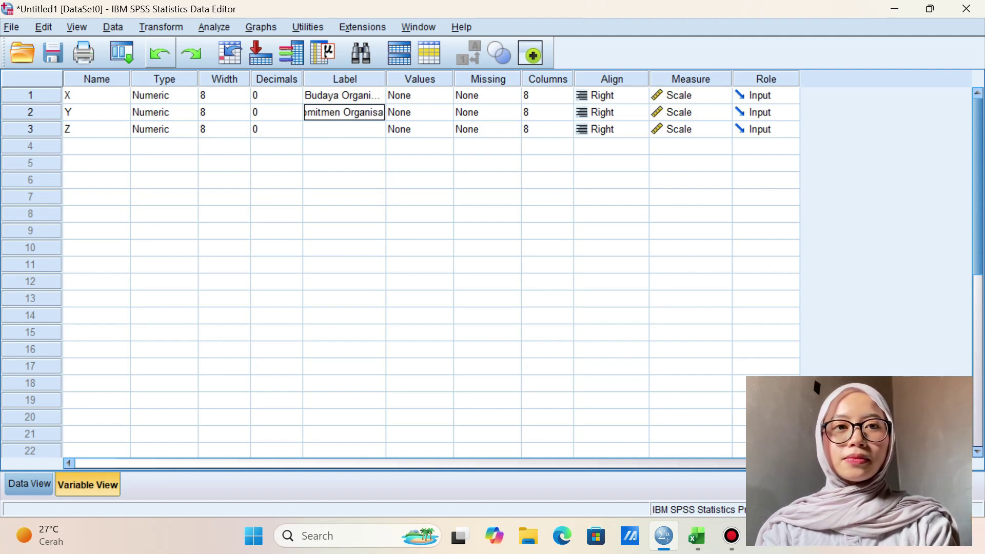
{"action": "type", "text": "si"}
{"action": "key", "text": "Return"}
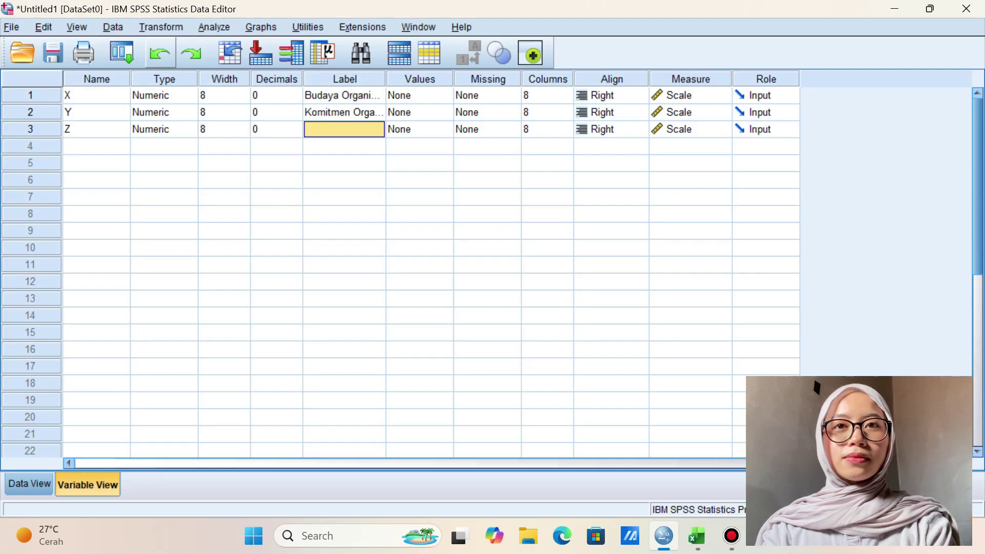
{"action": "type", "text": "Kin"}
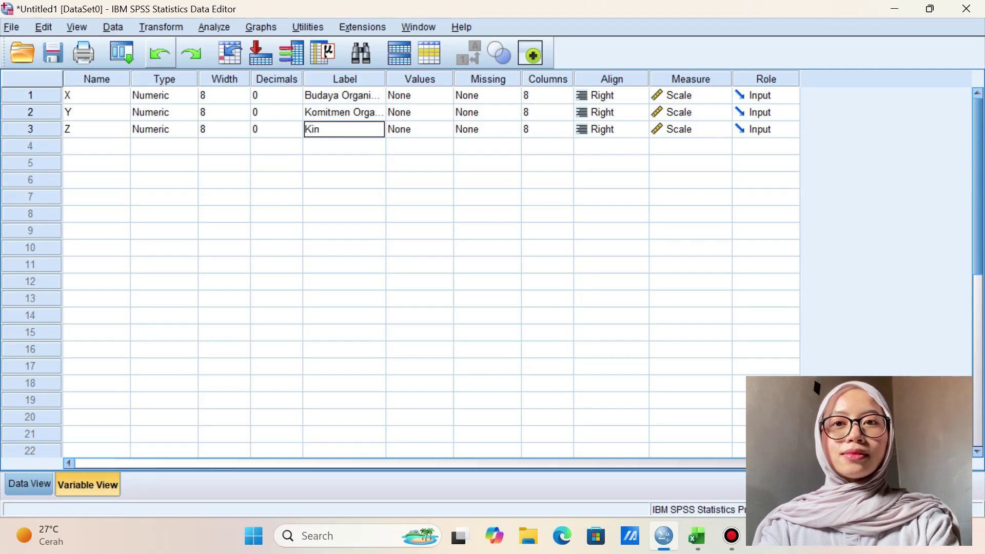
{"action": "type", "text": "erja"}
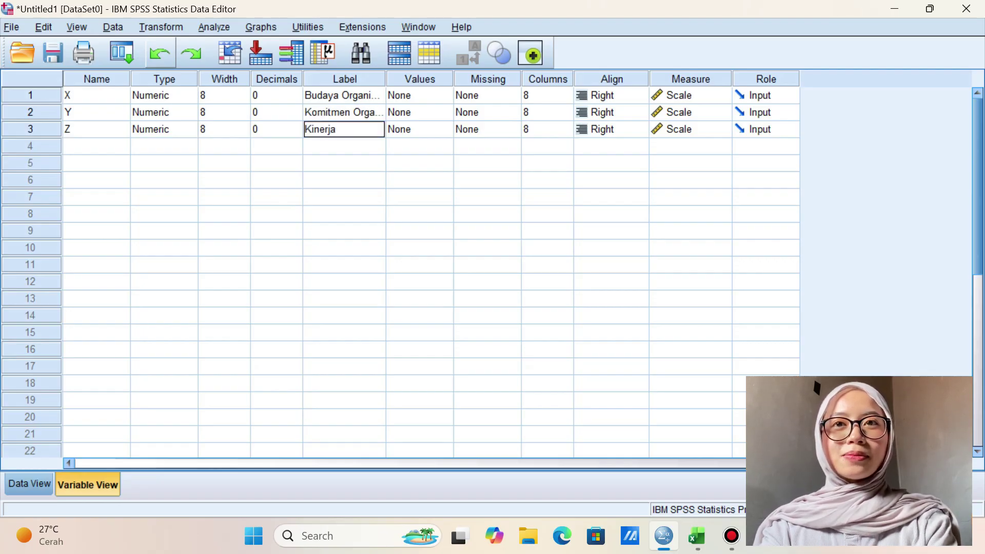
- Choose Scale as the measurement level for variables X, Y and Z
{"action": "left_click", "coordinate": [690, 95]}
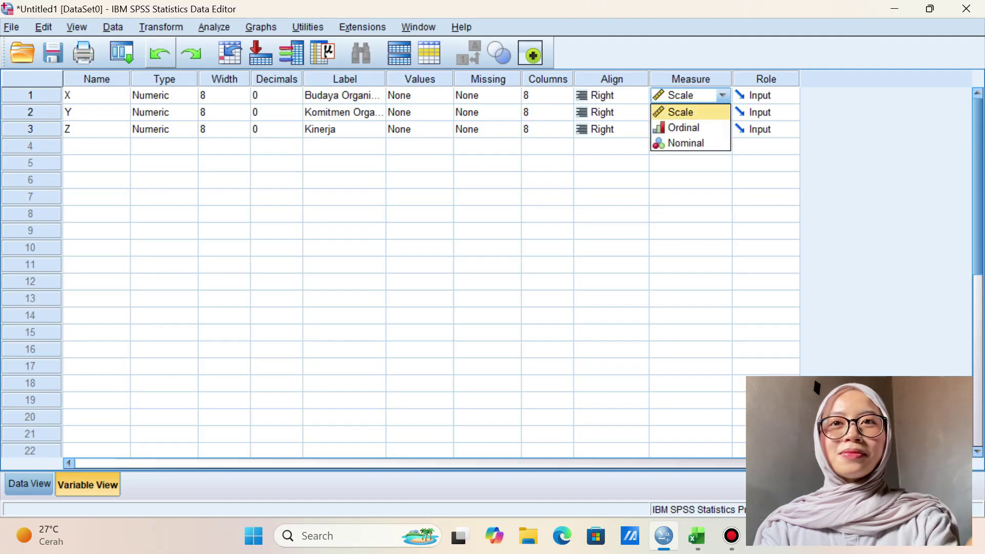
{"action": "left_click", "coordinate": [689, 113]}
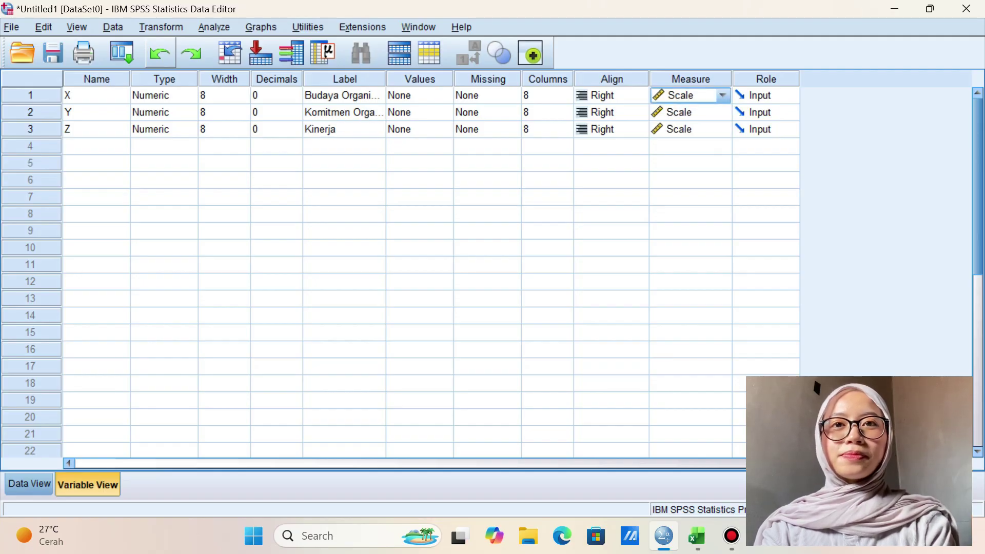
{"action": "left_click", "coordinate": [689, 112]}
{"action": "left_click", "coordinate": [690, 128]}
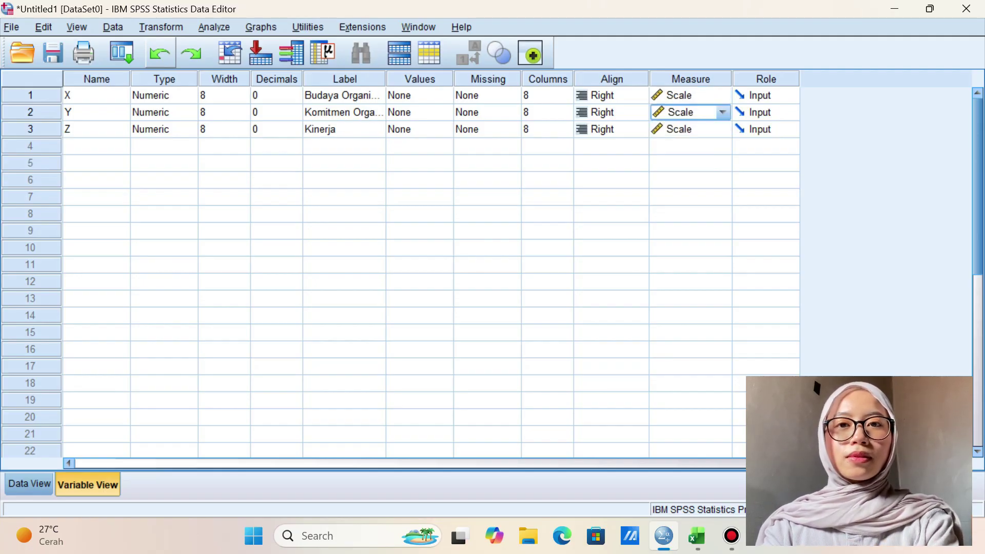
{"action": "left_click", "coordinate": [690, 129]}
{"action": "left_click", "coordinate": [690, 146]}
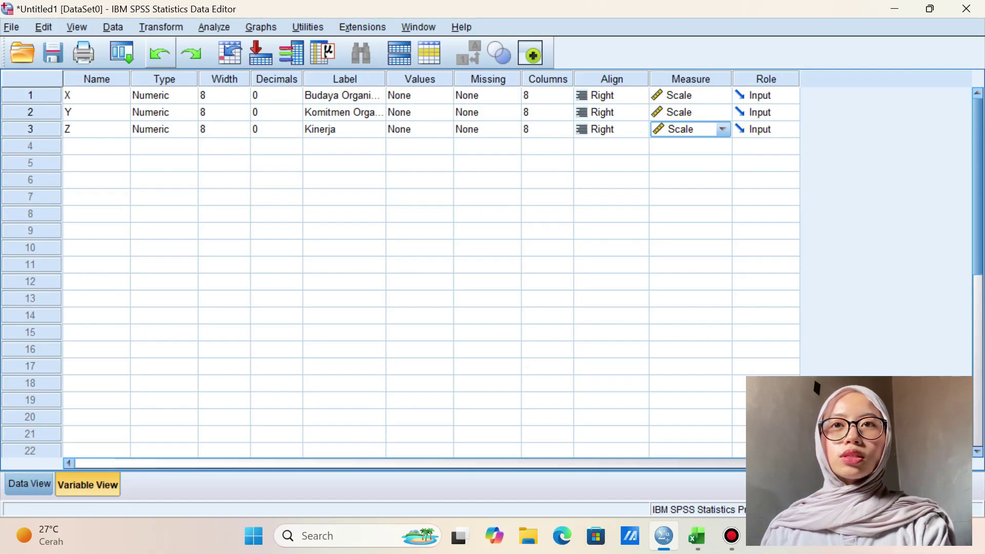
- Start a linear regression analysis and assign Komitmen Organisasi [Y] as the dependent variable
{"action": "left_click", "coordinate": [214, 27]}
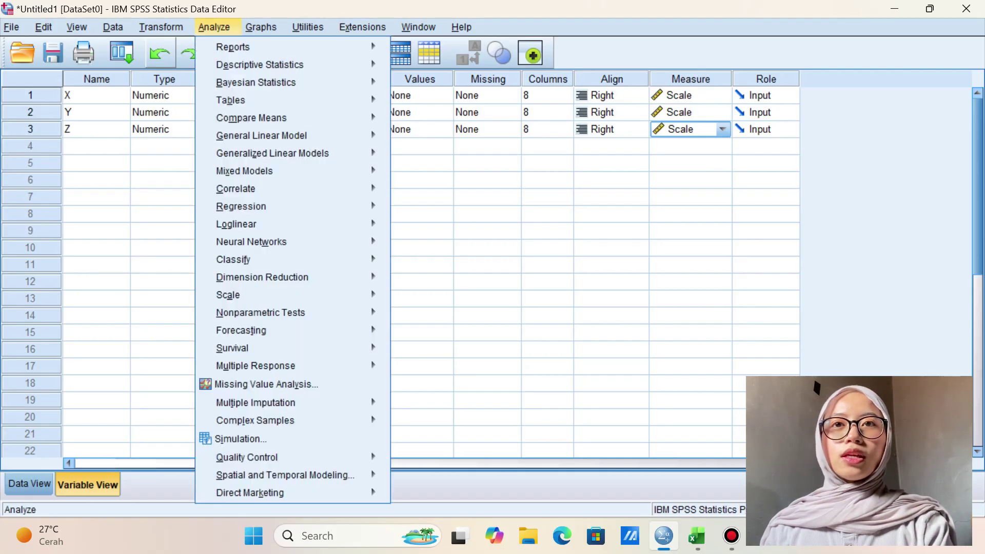
{"action": "key", "text": "Down"}
{"action": "key", "text": "Down"}
{"action": "key", "text": "Down"}
{"action": "key", "text": "Down"}
{"action": "key", "text": "Down"}
{"action": "key", "text": "Down"}
{"action": "key", "text": "Down"}
{"action": "key", "text": "Down"}
{"action": "key", "text": "Down"}
{"action": "key", "text": "Down"}
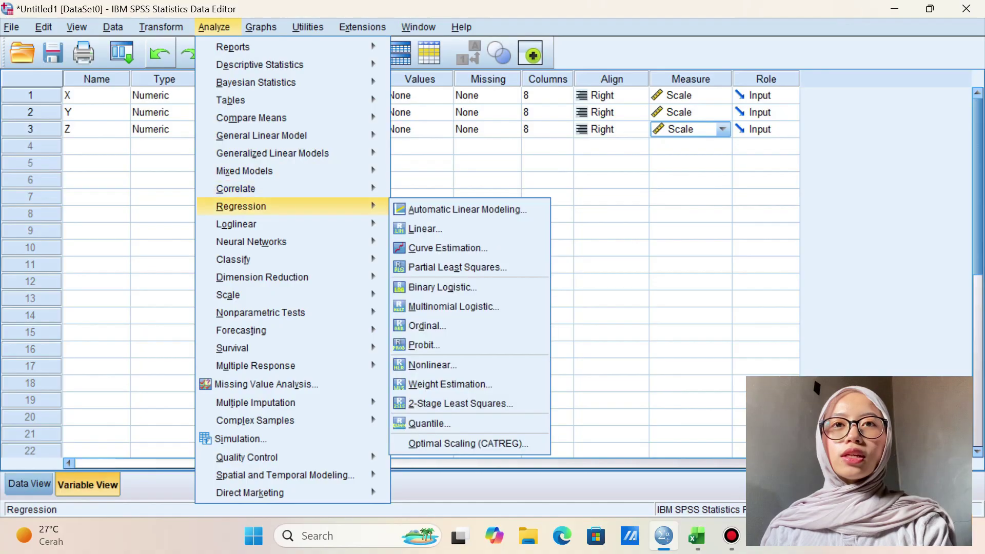
{"action": "key", "text": "Right"}
{"action": "key", "text": "Down"}
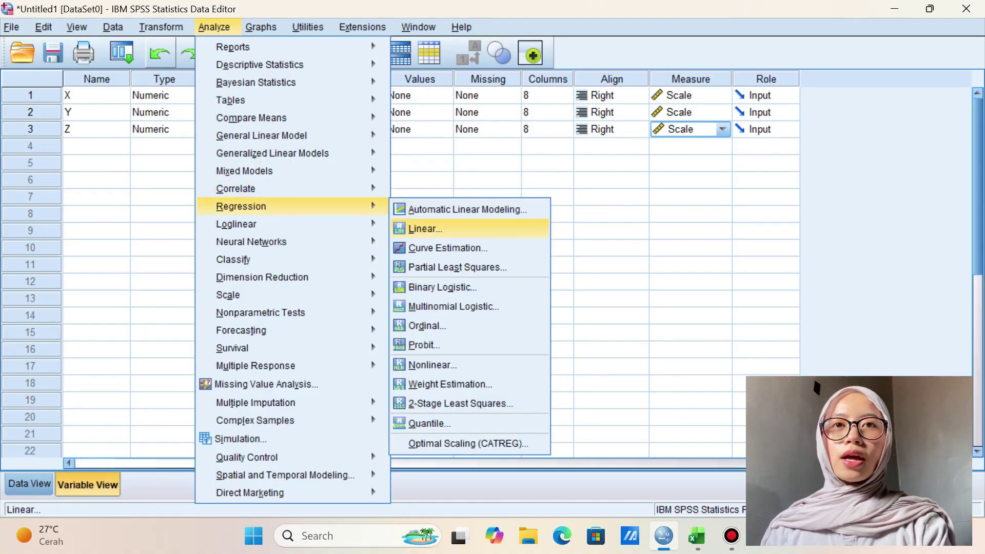
{"action": "key", "text": "Return"}
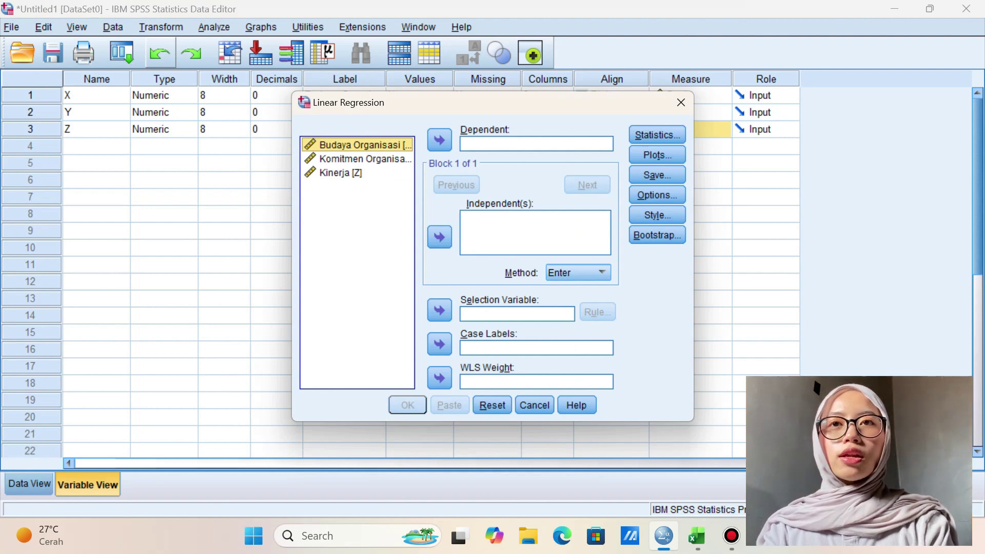
{"action": "left_click", "coordinate": [357, 158]}
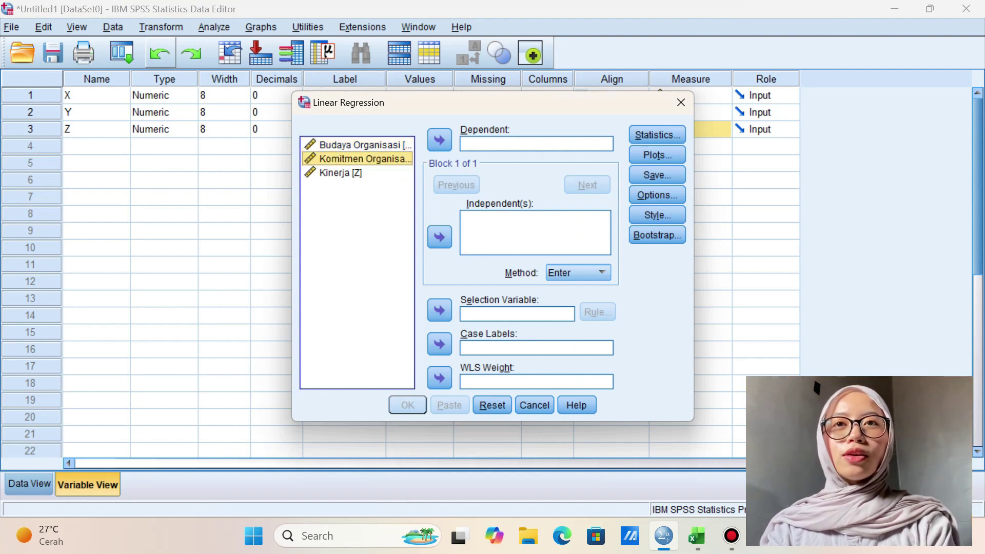
{"action": "left_click", "coordinate": [439, 139]}
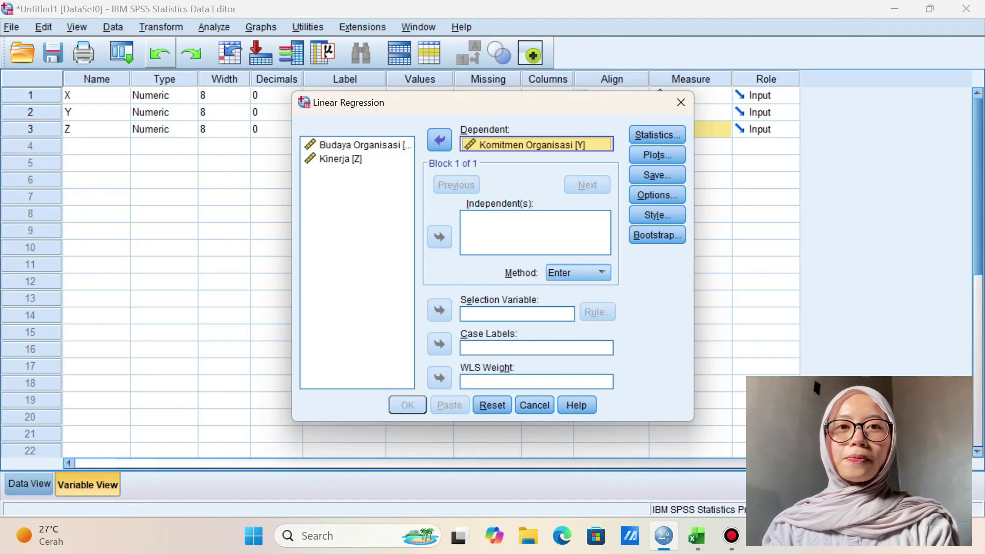
- Add Budaya Organisasi [X] as the independent variable, run the regression and review its output tables
{"action": "left_click", "coordinate": [357, 144]}
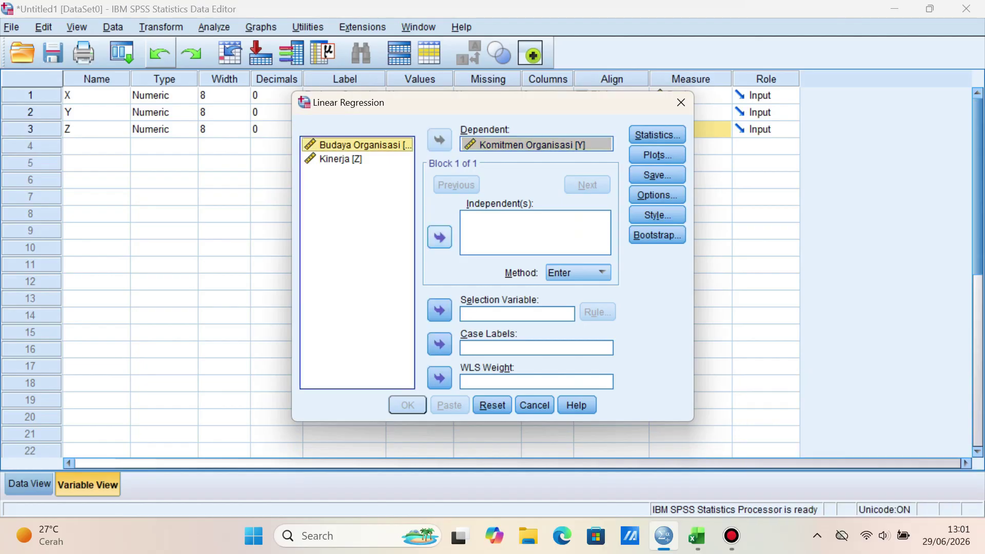
{"action": "left_click", "coordinate": [439, 237]}
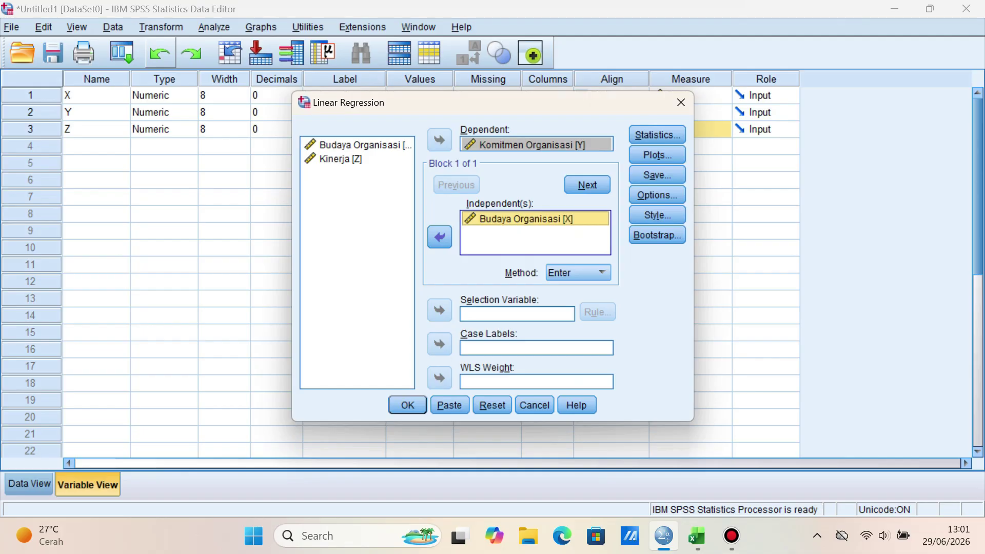
{"action": "left_click", "coordinate": [406, 404]}
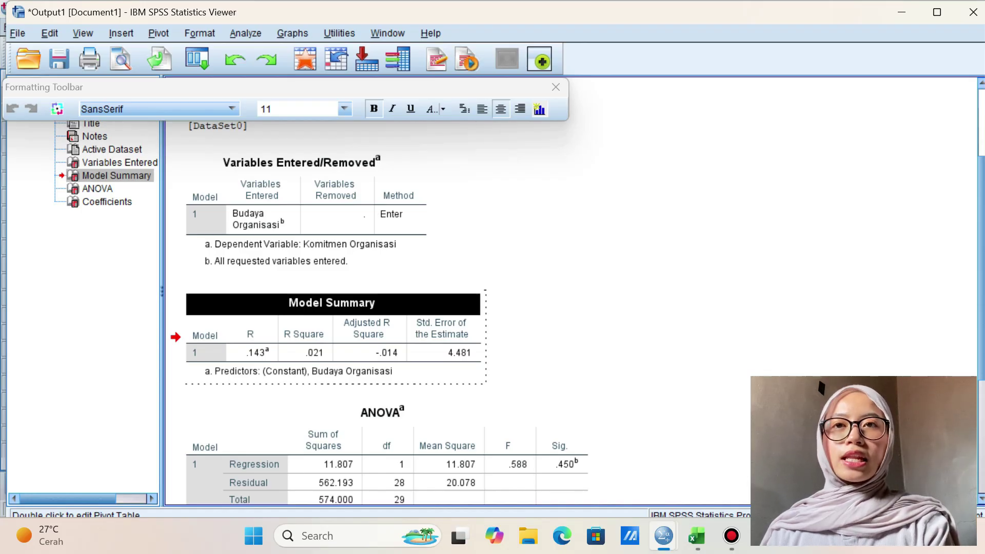
{"action": "scroll", "coordinate": [384, 308], "scroll_direction": "down", "scroll_amount": 3}
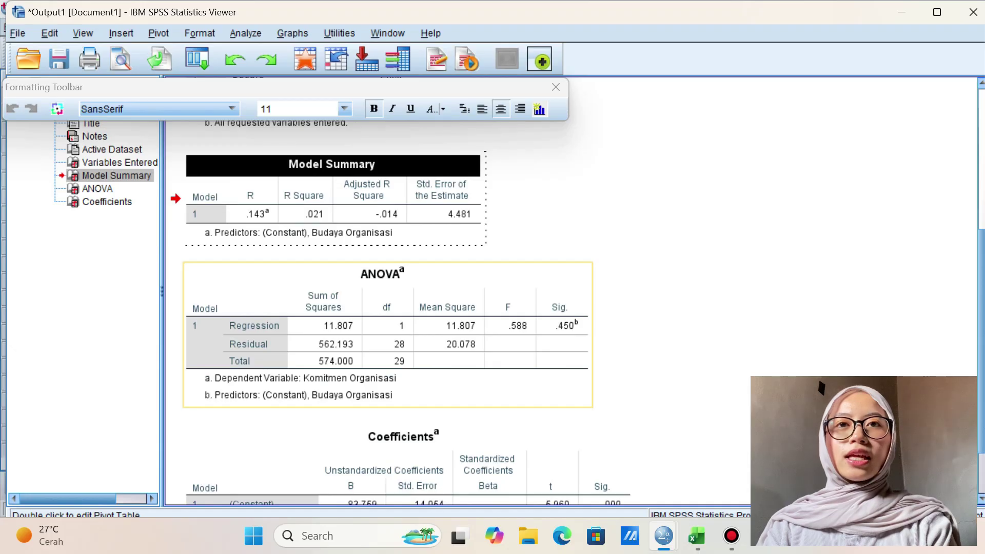
{"action": "scroll", "coordinate": [385, 379], "scroll_direction": "down", "scroll_amount": 2}
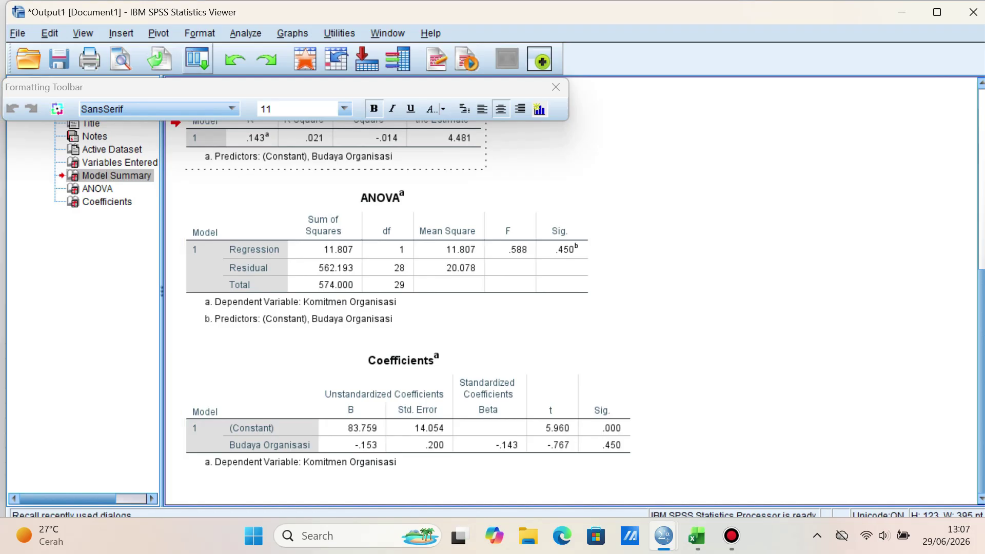
- Start another linear regression and remove Budaya Organisasi [X] from the independents and Komitmen Organisasi [Y] from the dependent
{"action": "left_click", "coordinate": [245, 33]}
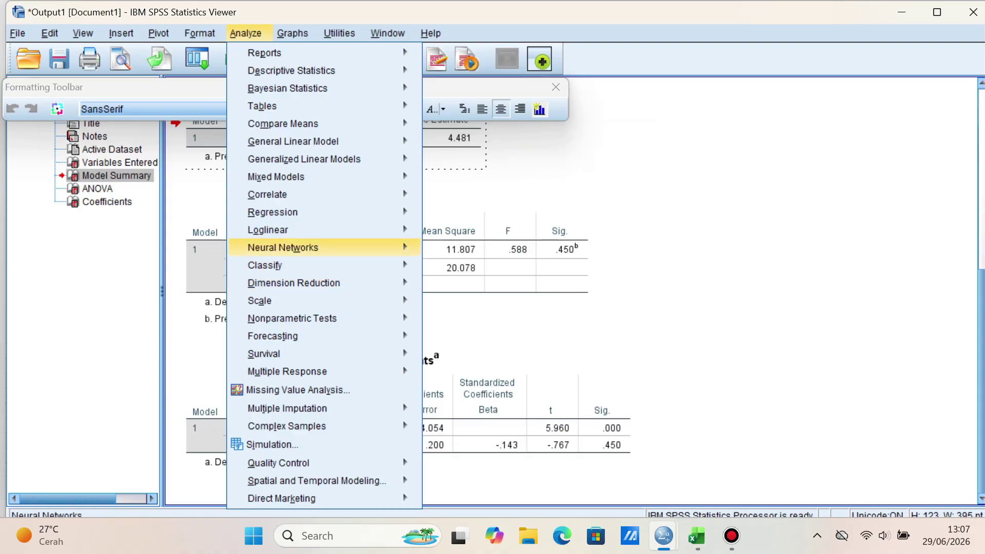
{"action": "mouse_move", "coordinate": [277, 194]}
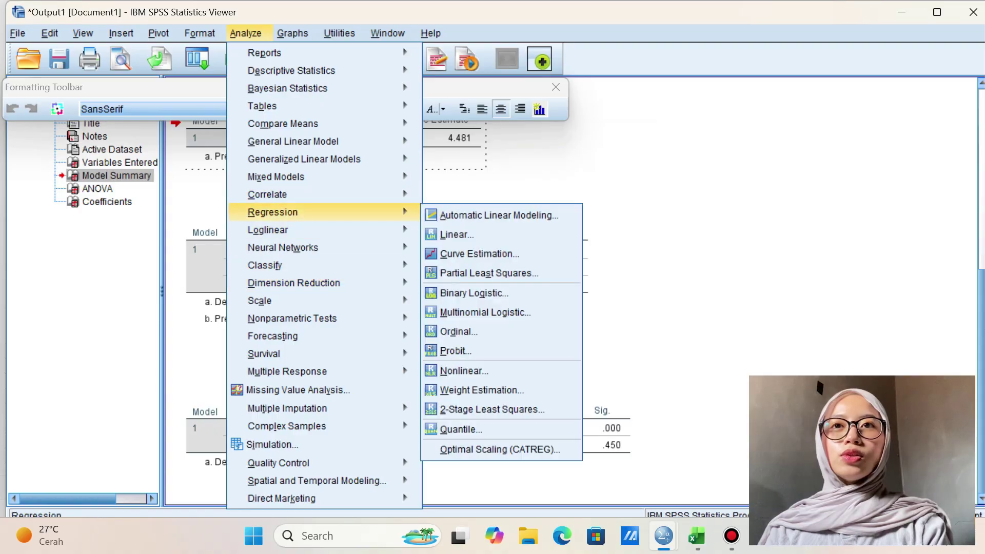
{"action": "mouse_move", "coordinate": [277, 212]}
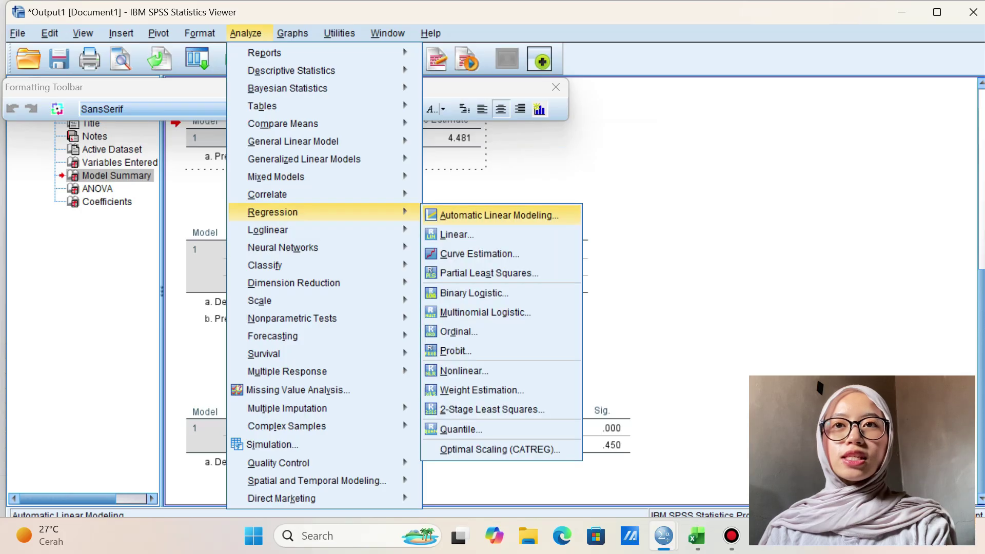
{"action": "left_click", "coordinate": [513, 232]}
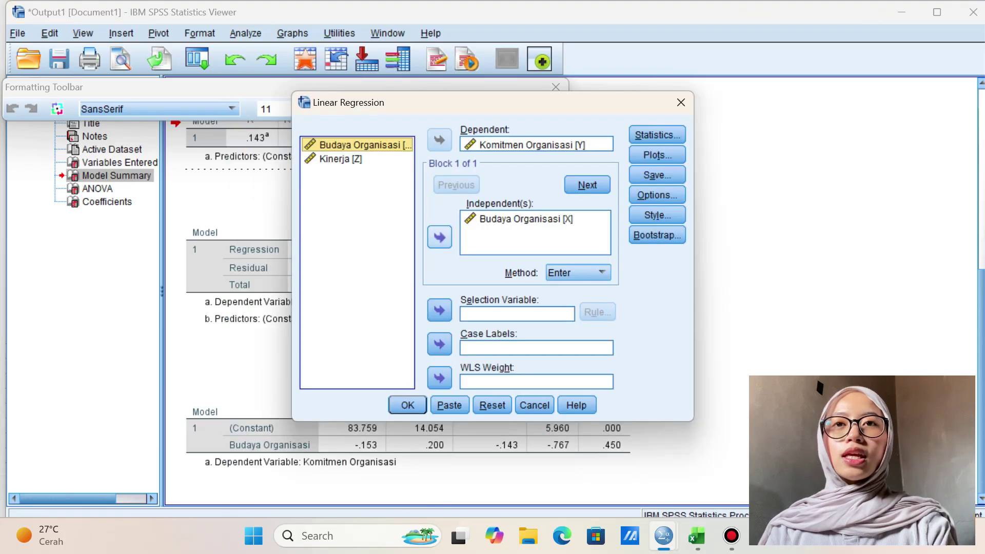
{"action": "left_click", "coordinate": [534, 218]}
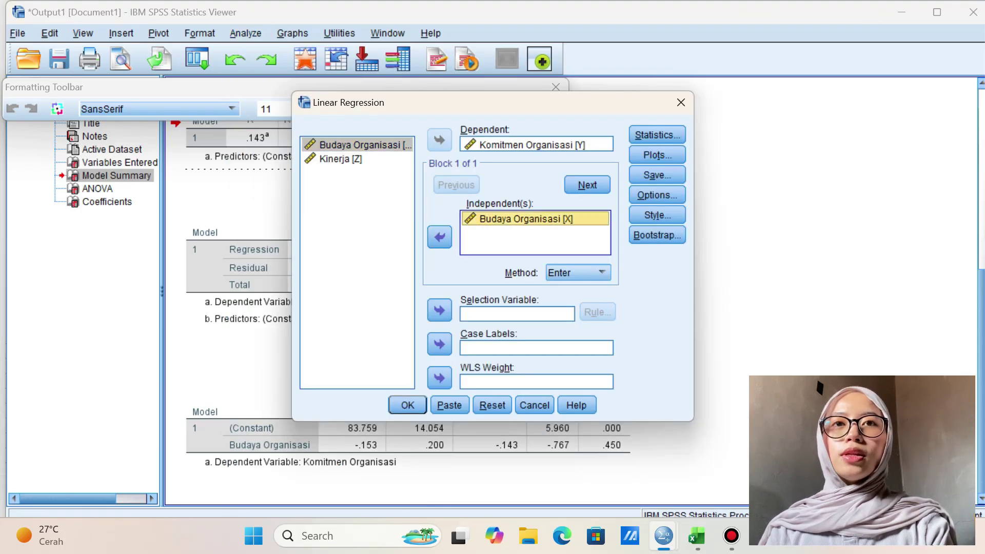
{"action": "left_click", "coordinate": [439, 237]}
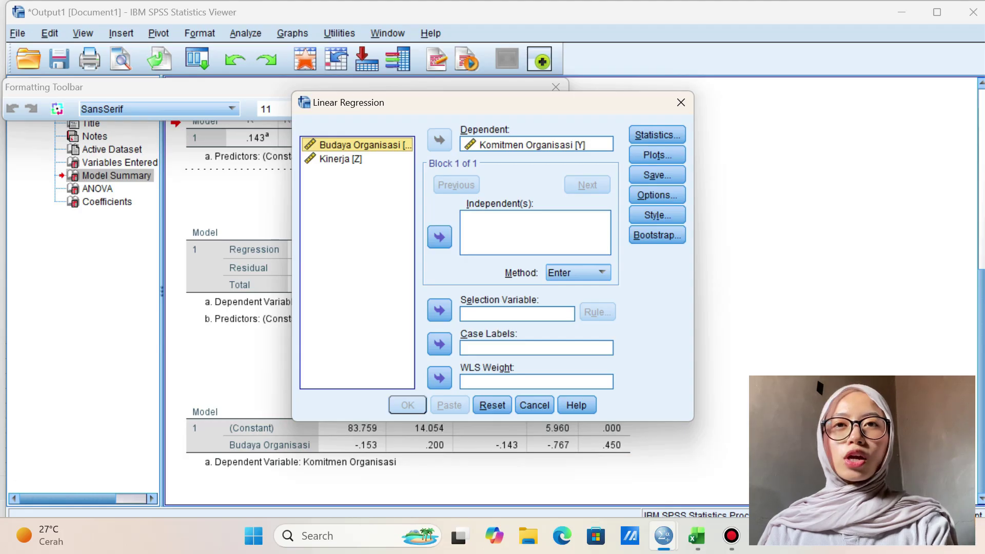
{"action": "left_click", "coordinate": [535, 145]}
{"action": "left_click", "coordinate": [439, 139]}
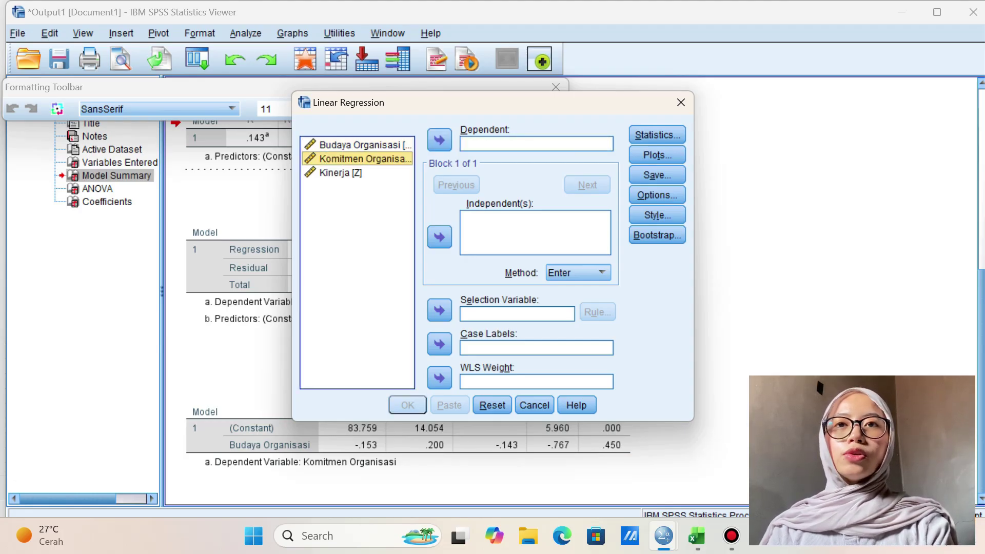
- Run the regression with Kinerja [Z] as dependent and Budaya Organisasi [X] and Komitmen Organisasi [Y] as independents
{"action": "left_click", "coordinate": [341, 173]}
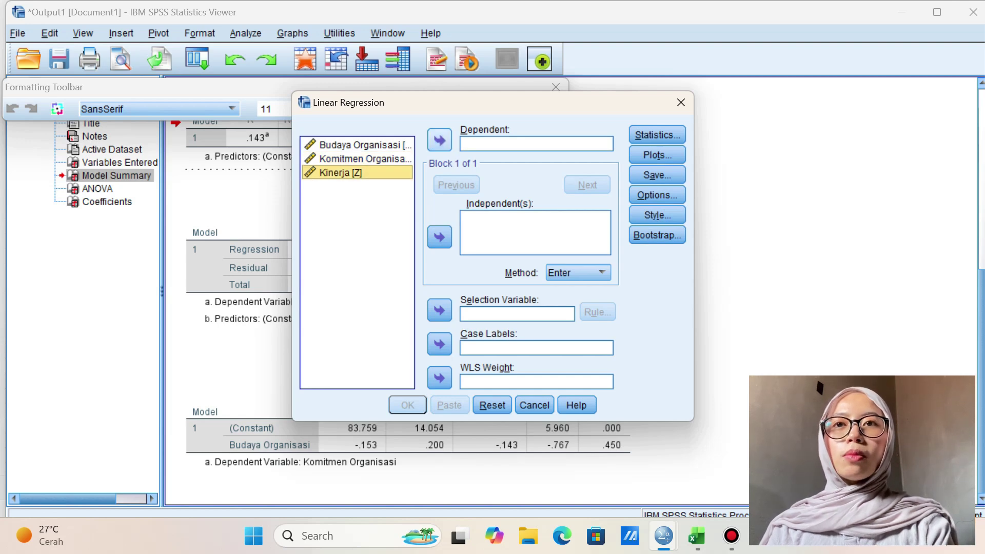
{"action": "left_click", "coordinate": [439, 140]}
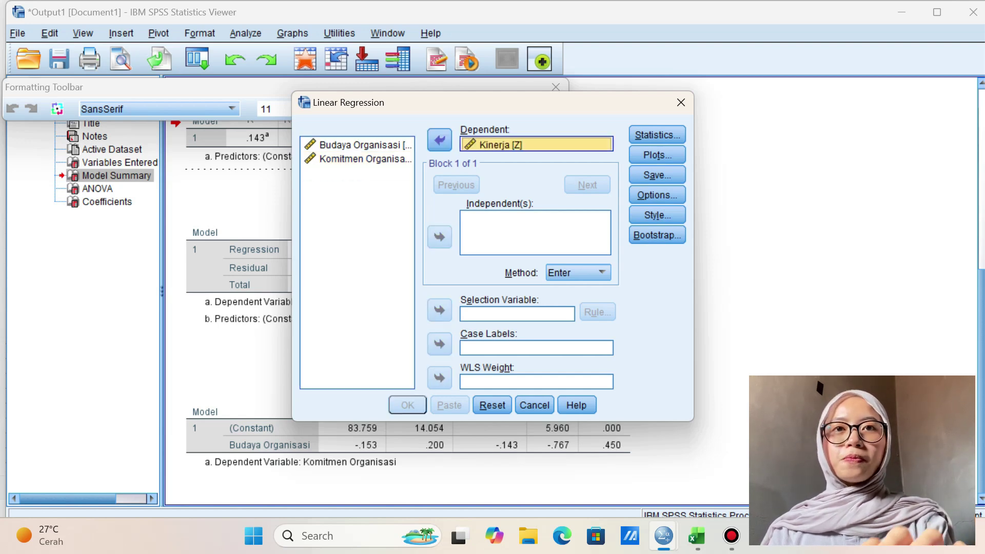
{"action": "left_click", "coordinate": [357, 144]}
{"action": "left_click", "coordinate": [440, 237]}
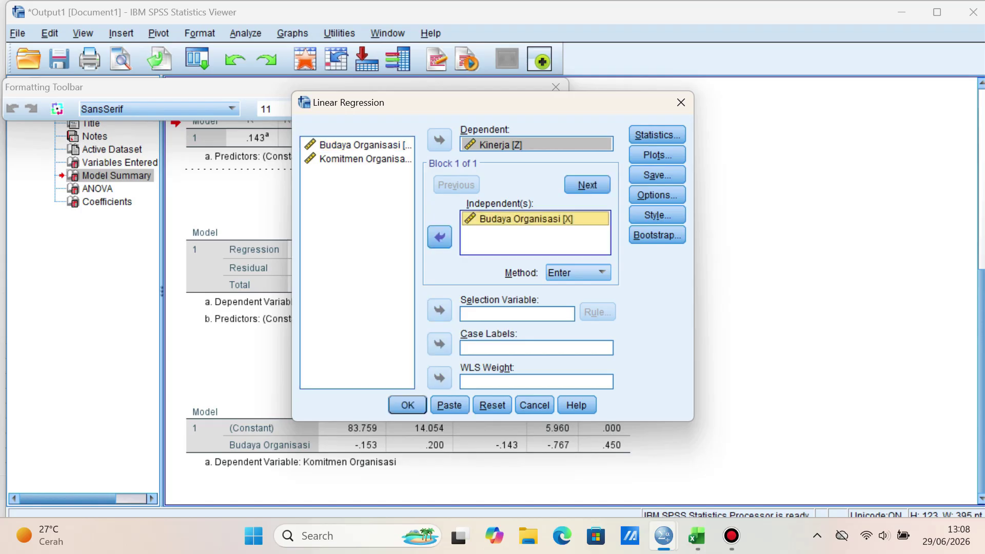
{"action": "left_click", "coordinate": [357, 158]}
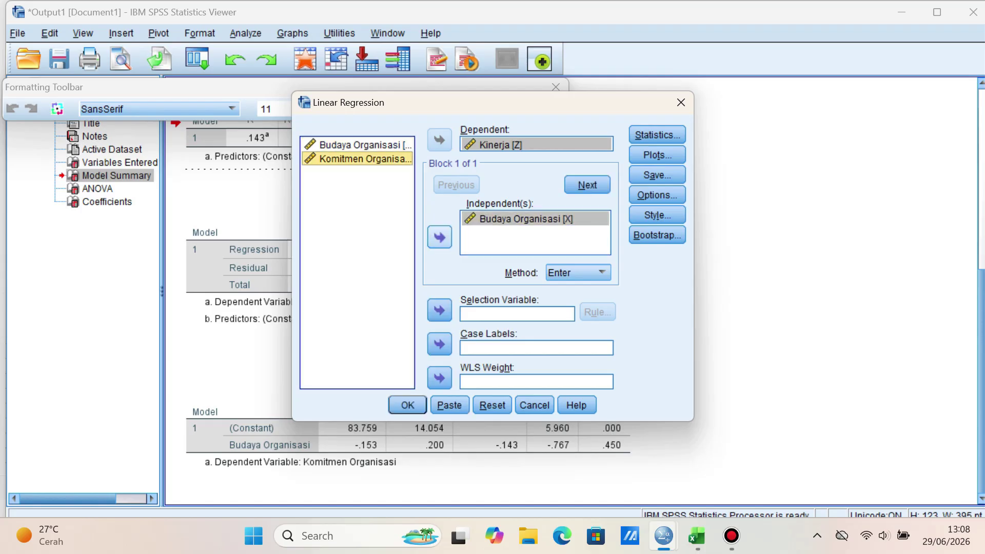
{"action": "left_click", "coordinate": [439, 236]}
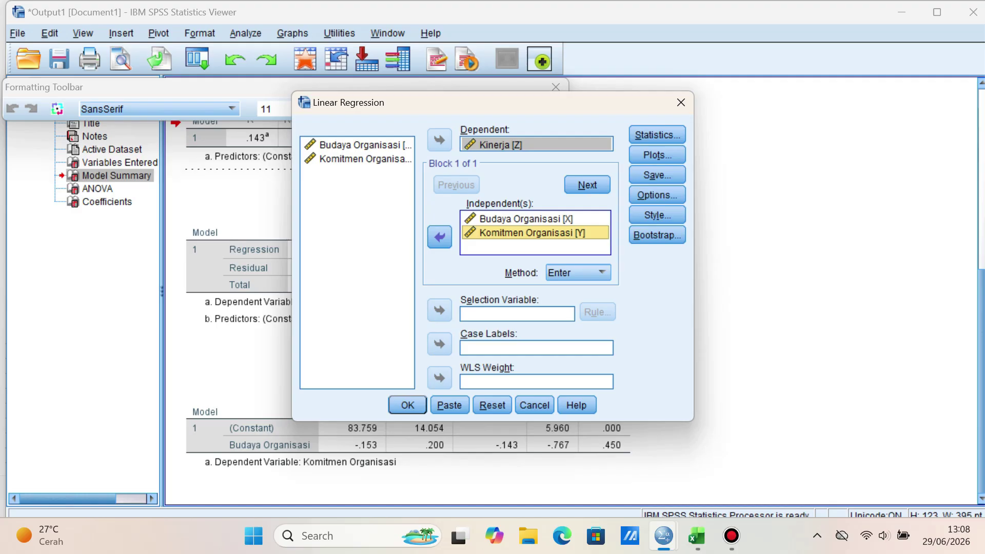
{"action": "left_click", "coordinate": [407, 405]}
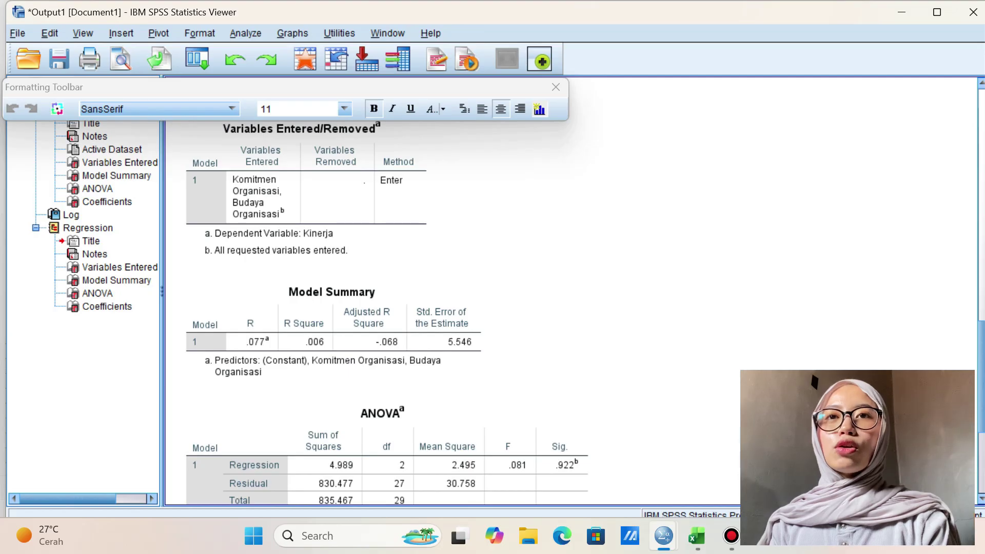
- Examine the Model Summary, ANOVA and Coefficients tables of the regression on Kinerja
{"action": "left_click", "coordinate": [334, 328]}
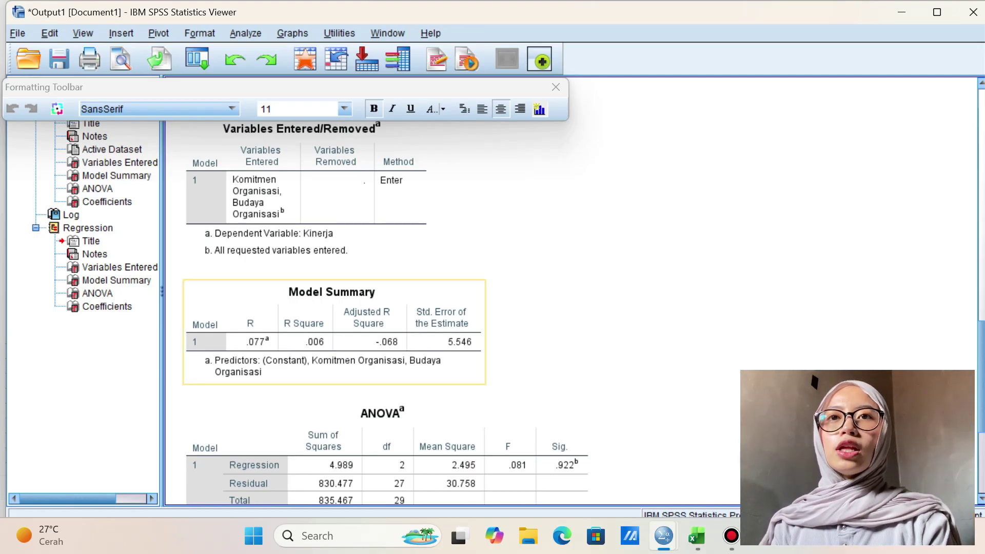
{"action": "scroll", "coordinate": [387, 308], "scroll_direction": "down", "scroll_amount": 3}
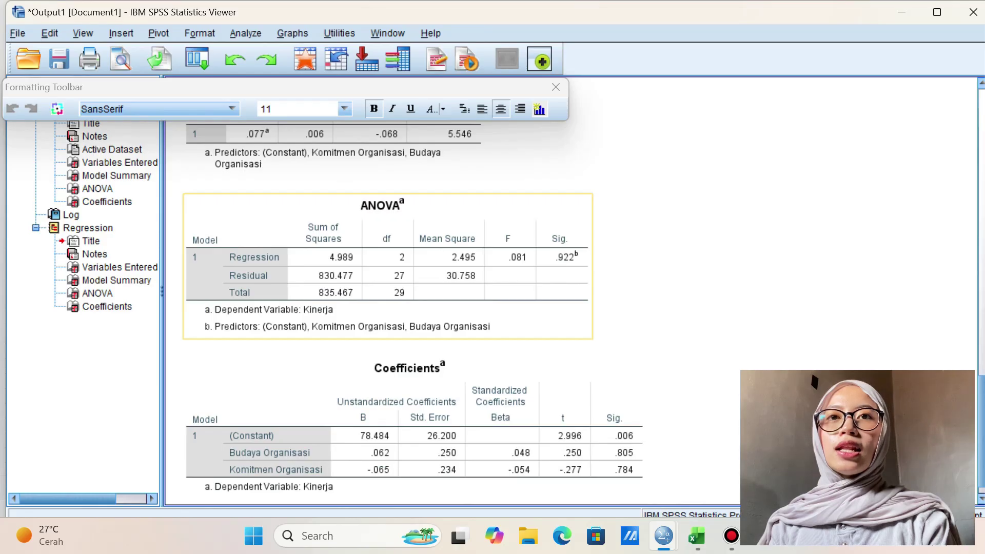
{"action": "left_click", "coordinate": [411, 441]}
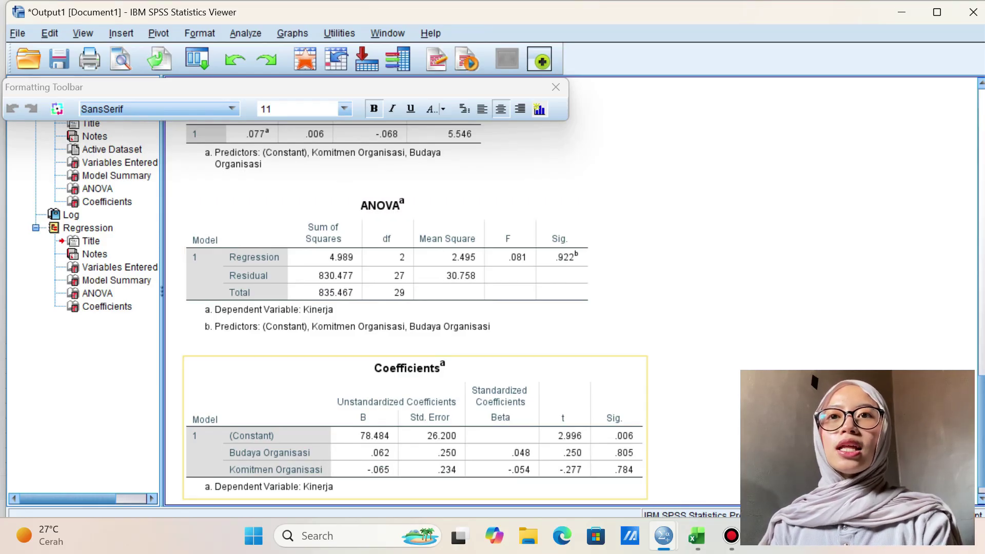
{"action": "scroll", "coordinate": [387, 382], "scroll_direction": "up", "scroll_amount": 2}
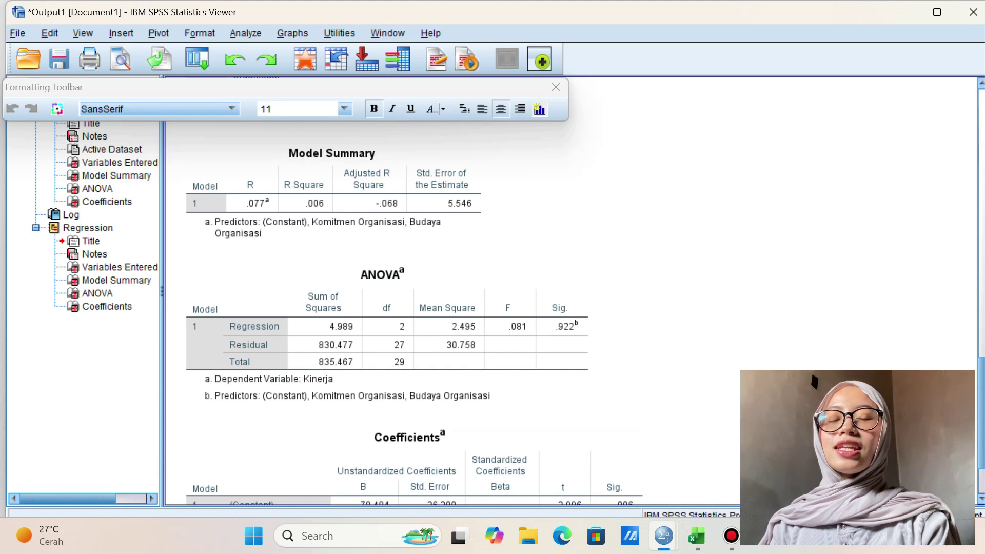
{"action": "scroll", "coordinate": [410, 308], "scroll_direction": "down", "scroll_amount": 3}
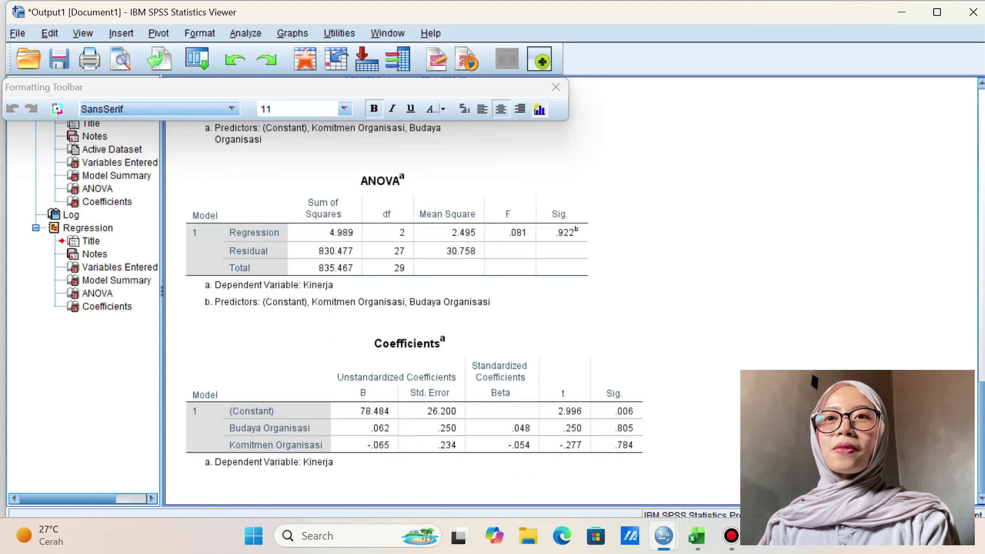
{"action": "scroll", "coordinate": [410, 308], "scroll_direction": "up", "scroll_amount": 2}
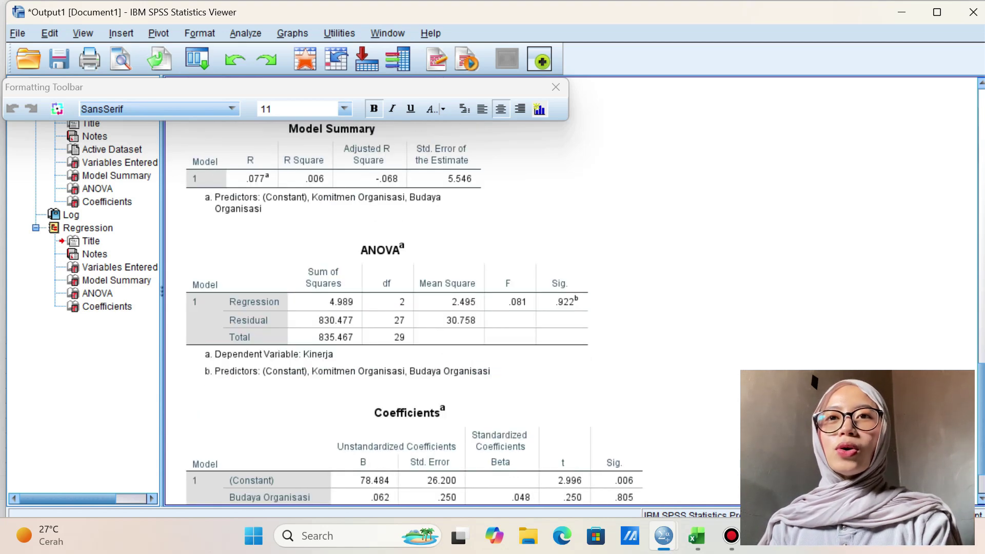
{"action": "scroll", "coordinate": [410, 308], "scroll_direction": "up", "scroll_amount": 2}
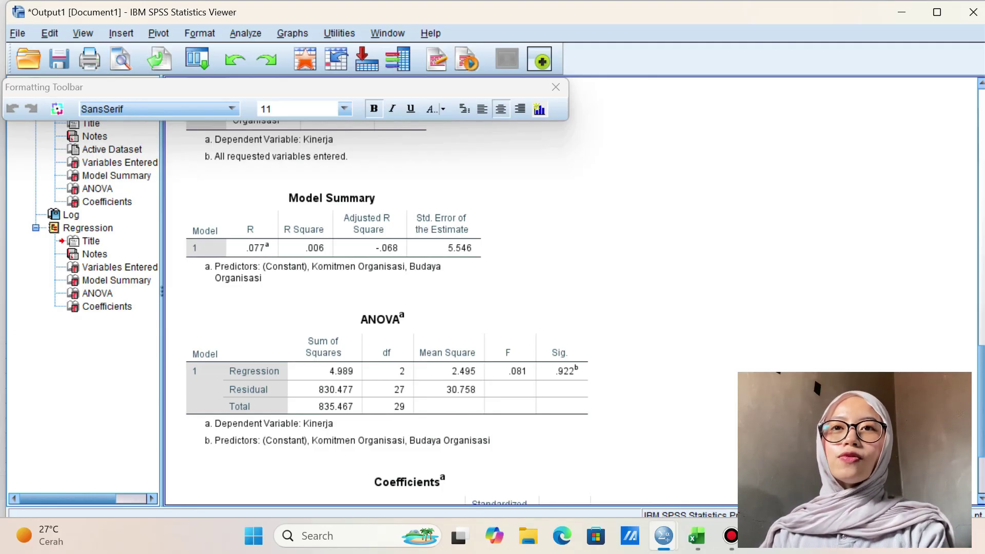
{"action": "scroll", "coordinate": [414, 380], "scroll_direction": "down", "scroll_amount": 3}
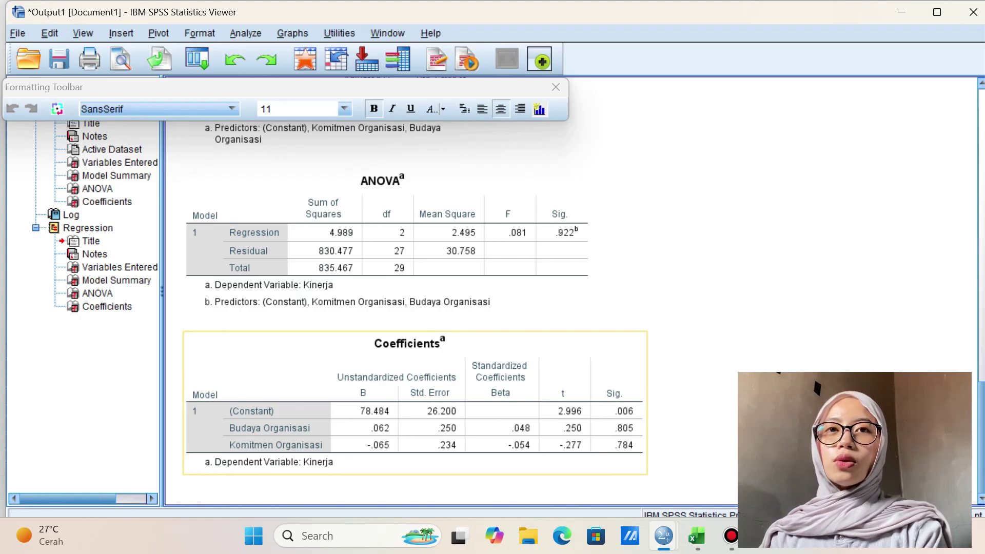
{"action": "left_click", "coordinate": [584, 259]}
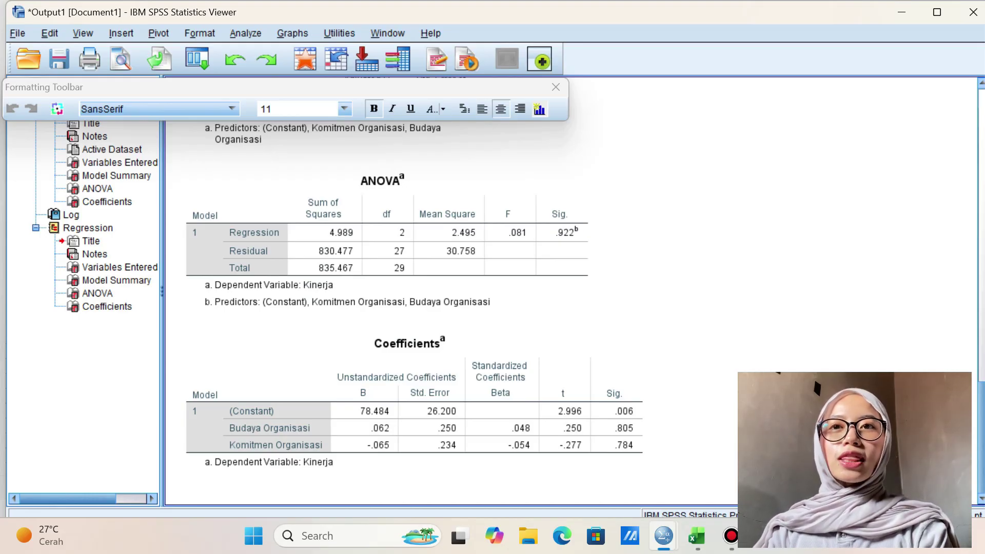
{"action": "left_click", "coordinate": [410, 400]}
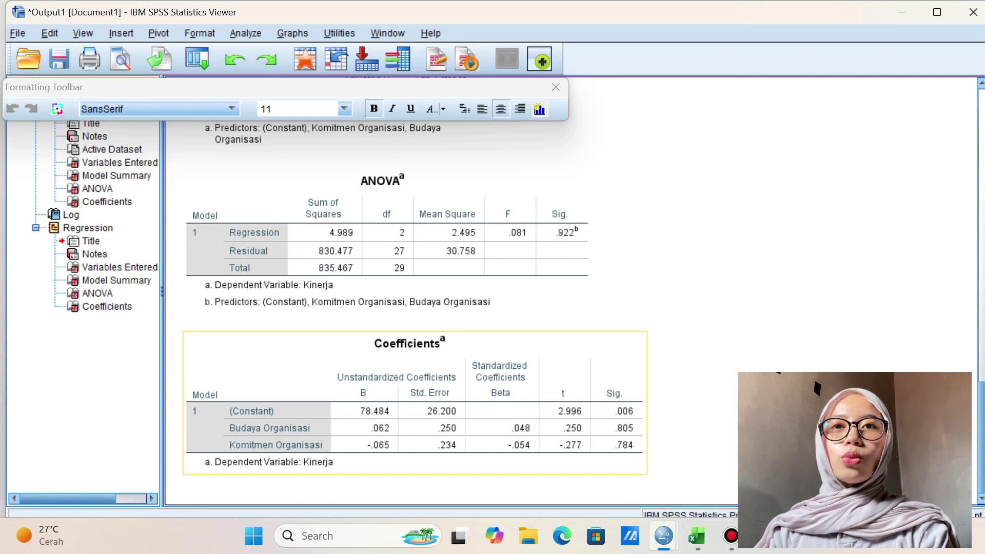